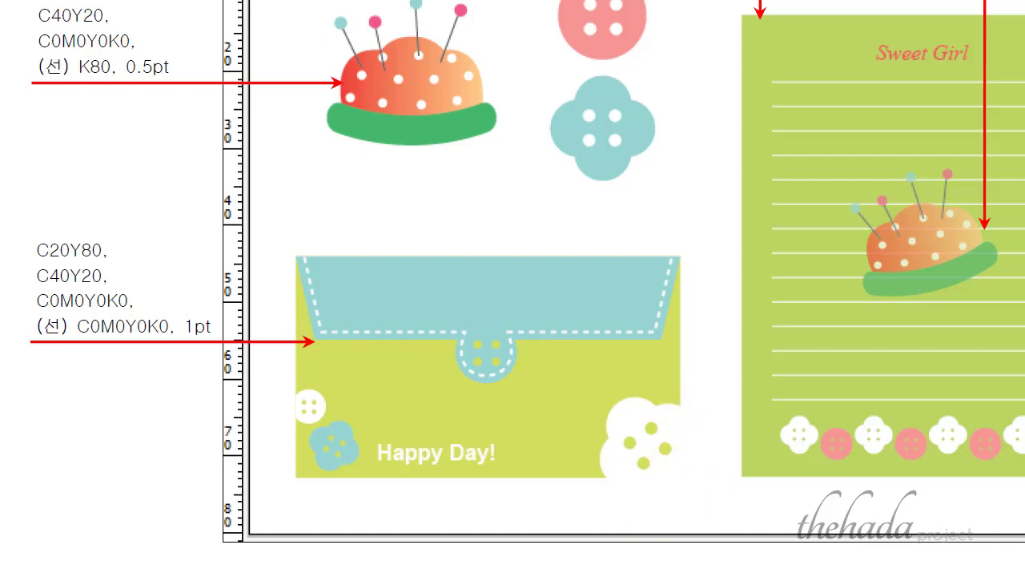
- Draw a 50 × 30 mm light-blue rectangle and move it below the flower button
scroll(553, 288, down, 3)
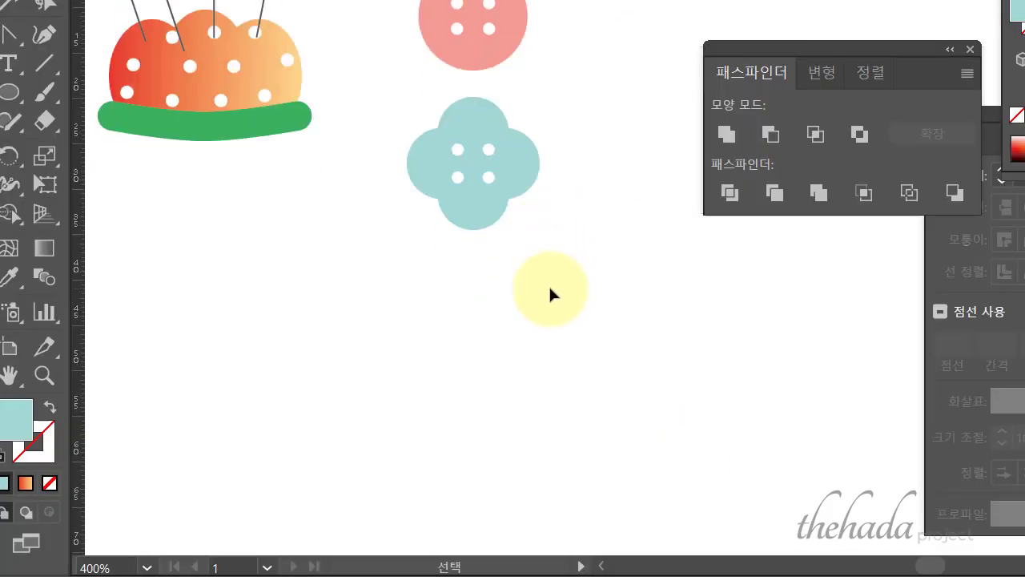
scroll(480, 288, down, 1)
drag(424, 283, 473, 214)
click(8, 92)
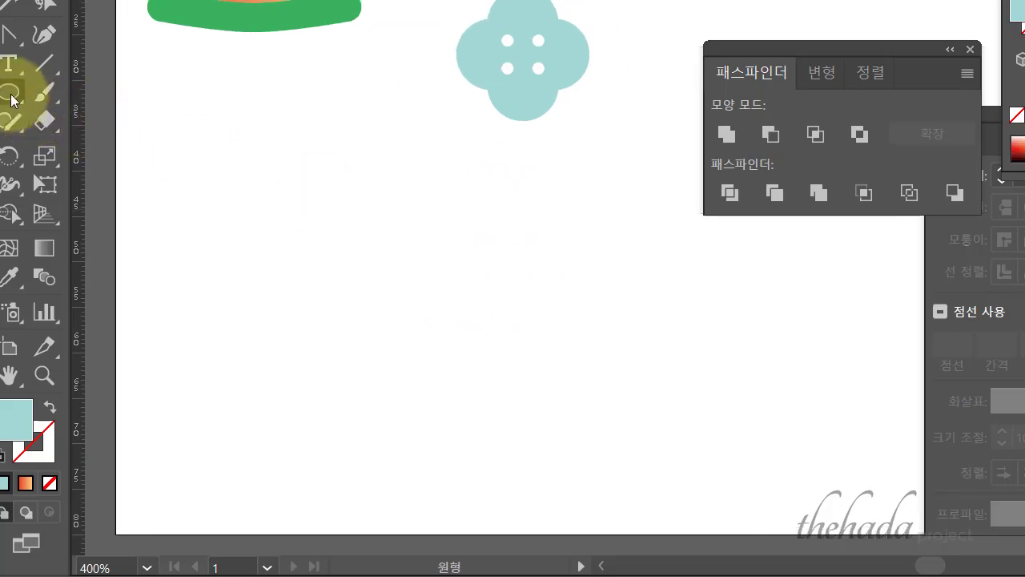
drag(9, 92, 45, 97)
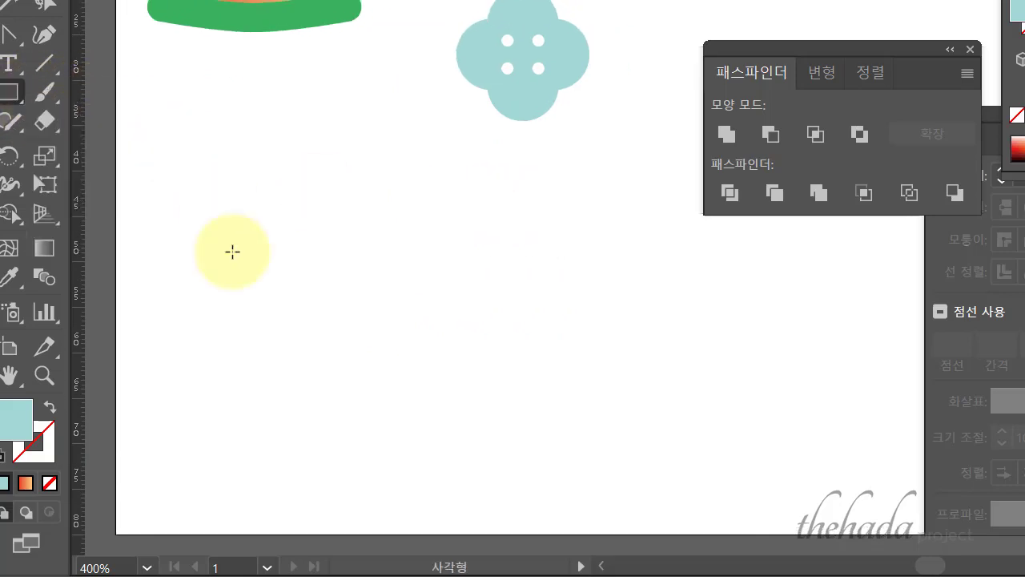
click(272, 317)
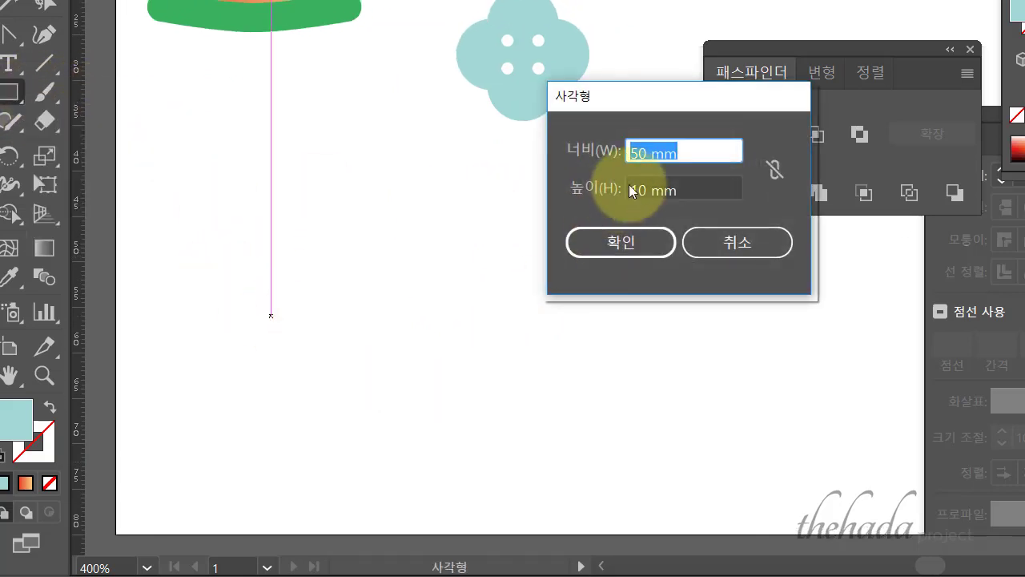
double_click(650, 186)
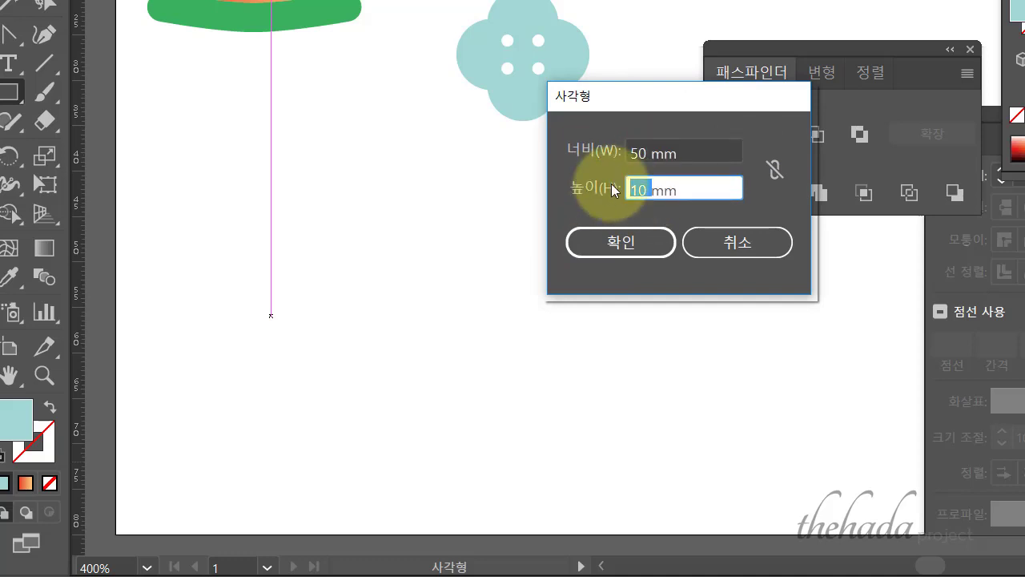
text(30)
key(Return)
key(v)
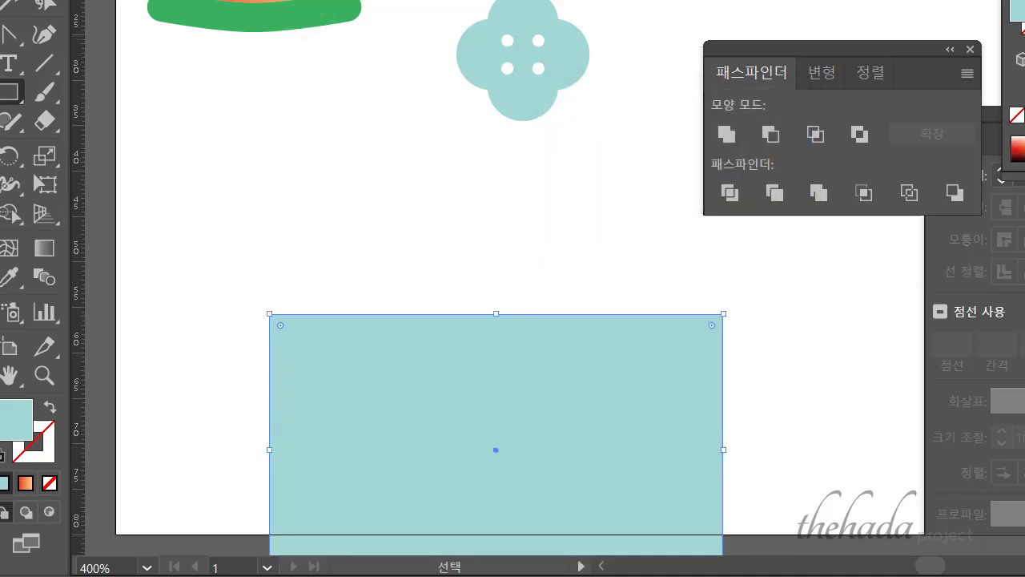
mouse_move(375, 458)
mouse_down()
mouse_move(288, 392)
mouse_move(313, 371)
mouse_up()
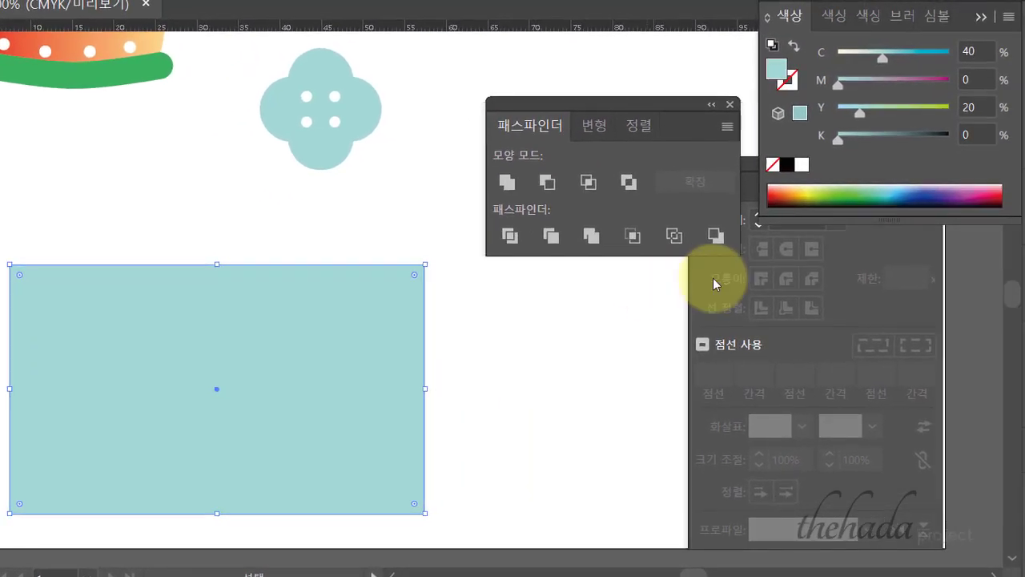
- Fill the rectangle with C20 Y80 yellow-green, then deselect it
click(965, 52)
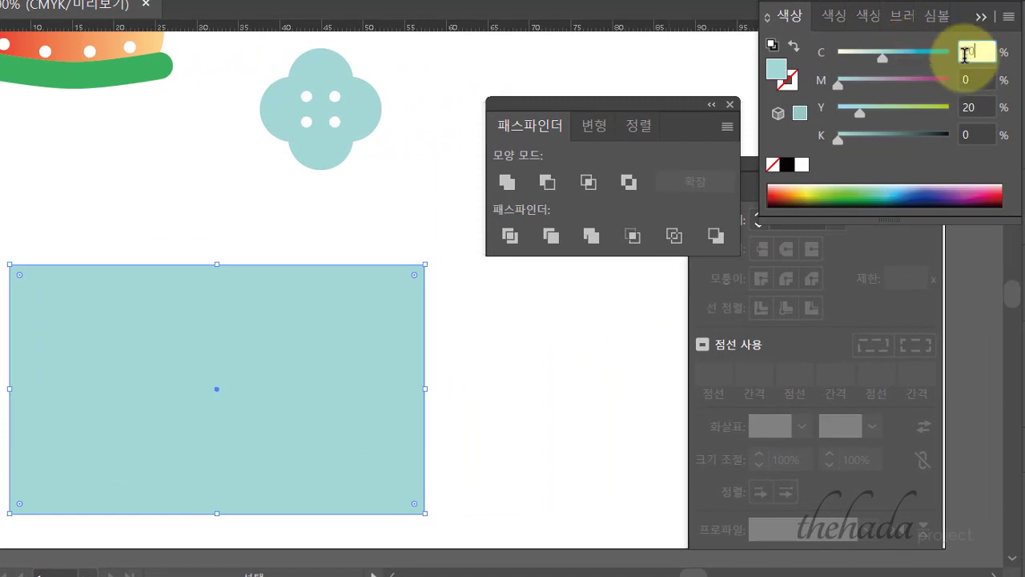
text(20)
click(976, 107)
text(8)
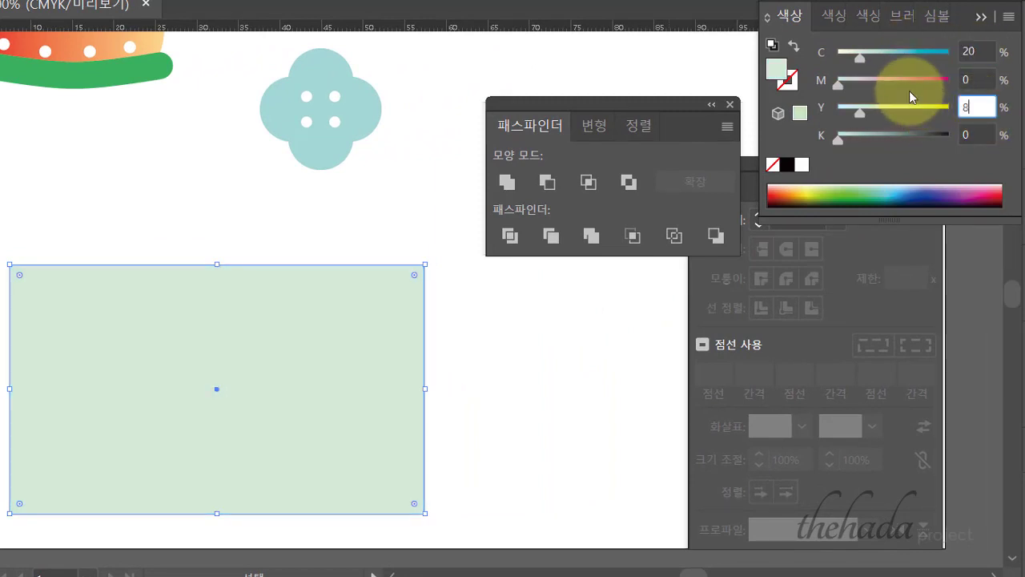
text(0)
key(Return)
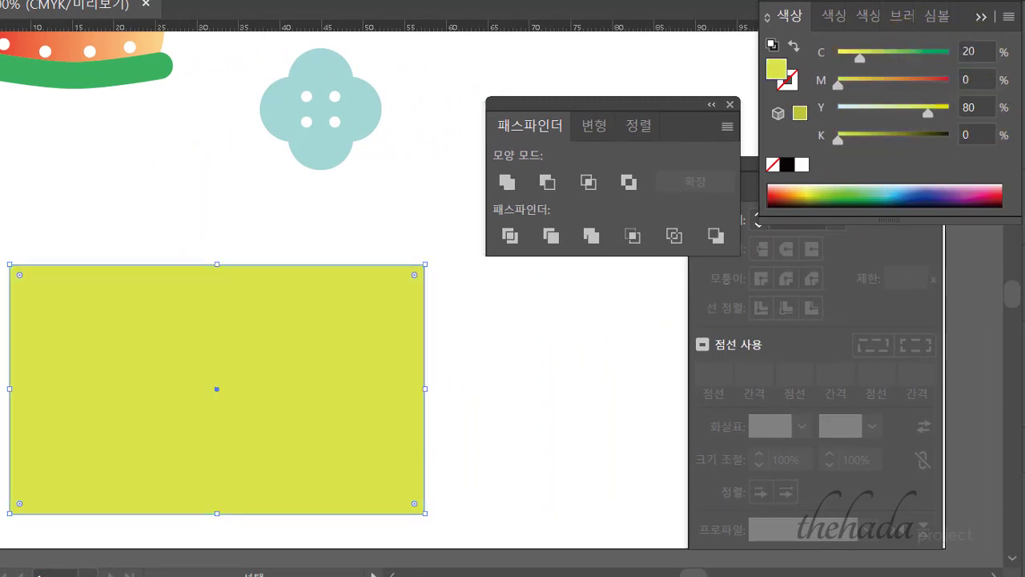
click(100, 184)
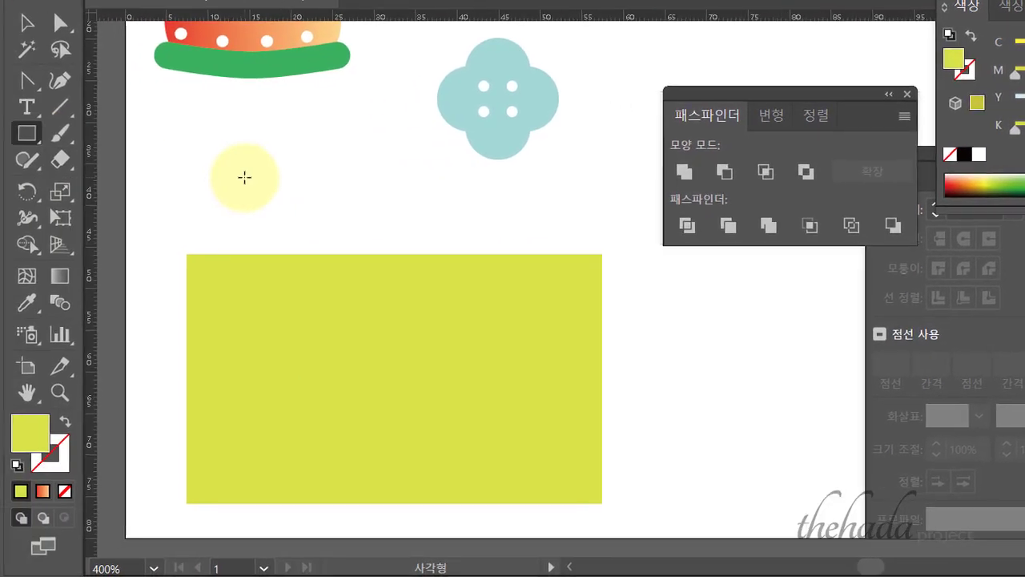
- Create a second rectangle 50 × 10 mm in size
click(67, 187)
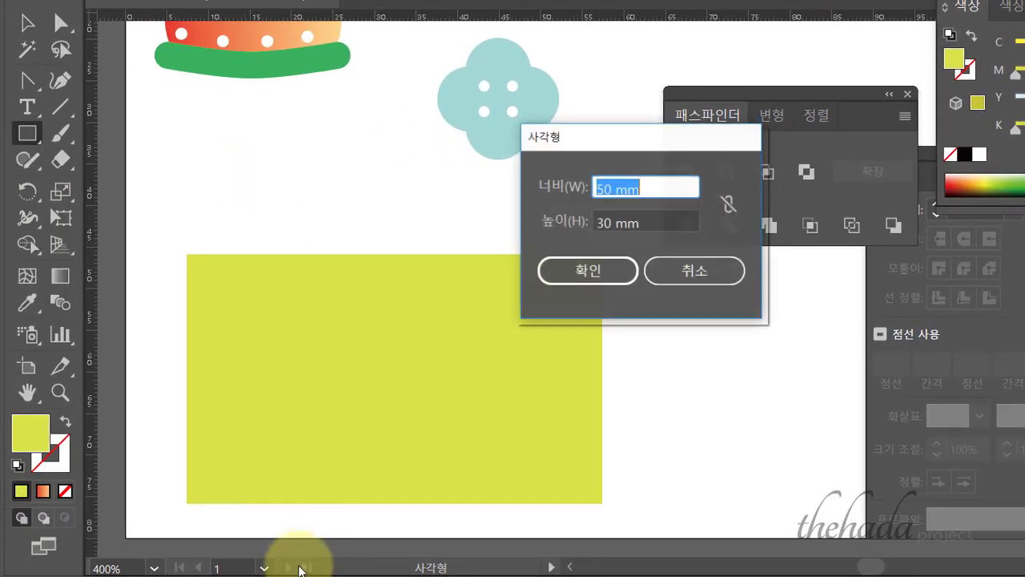
drag(647, 144, 389, 180)
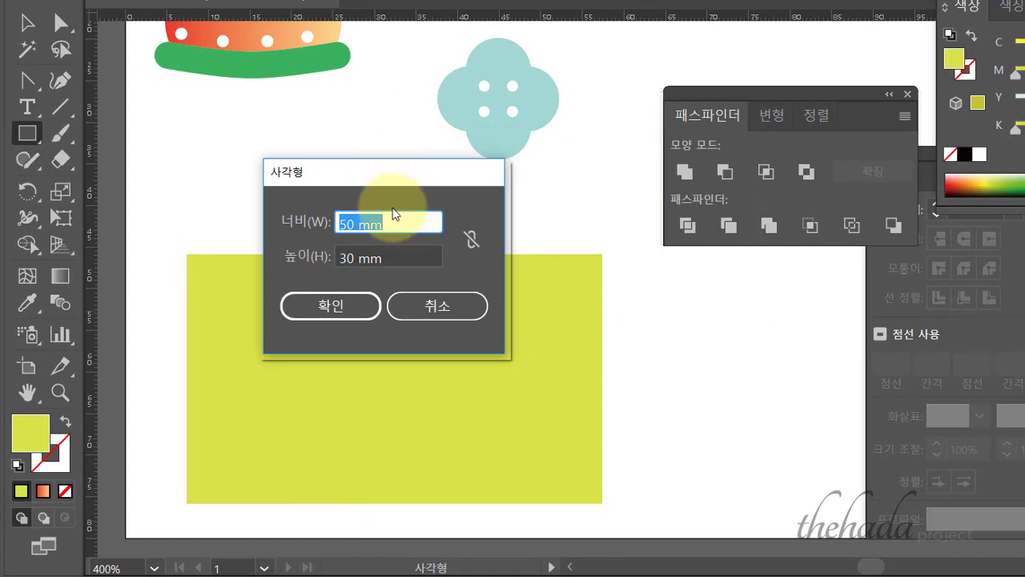
double_click(347, 258)
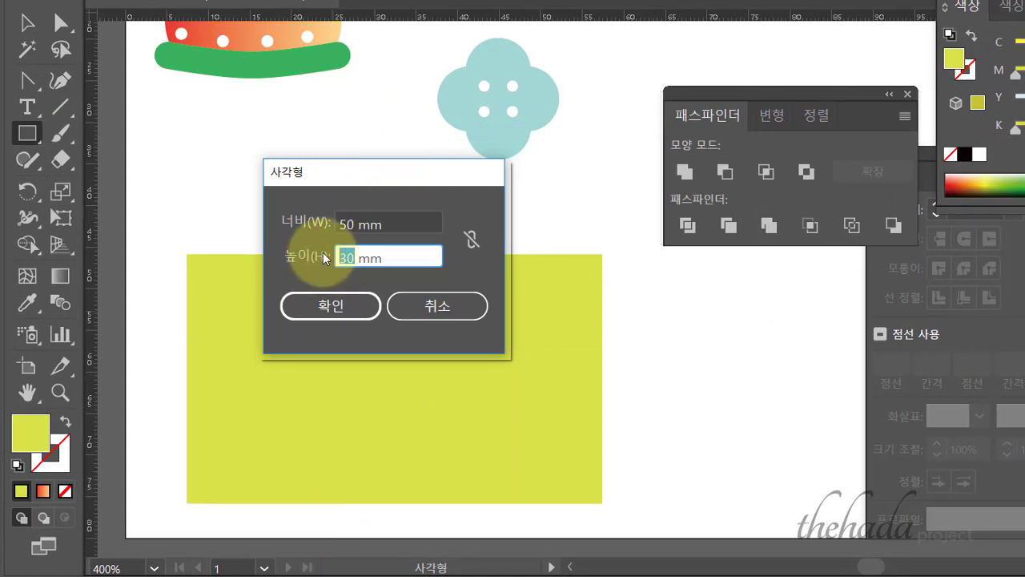
text(10)
key(Return)
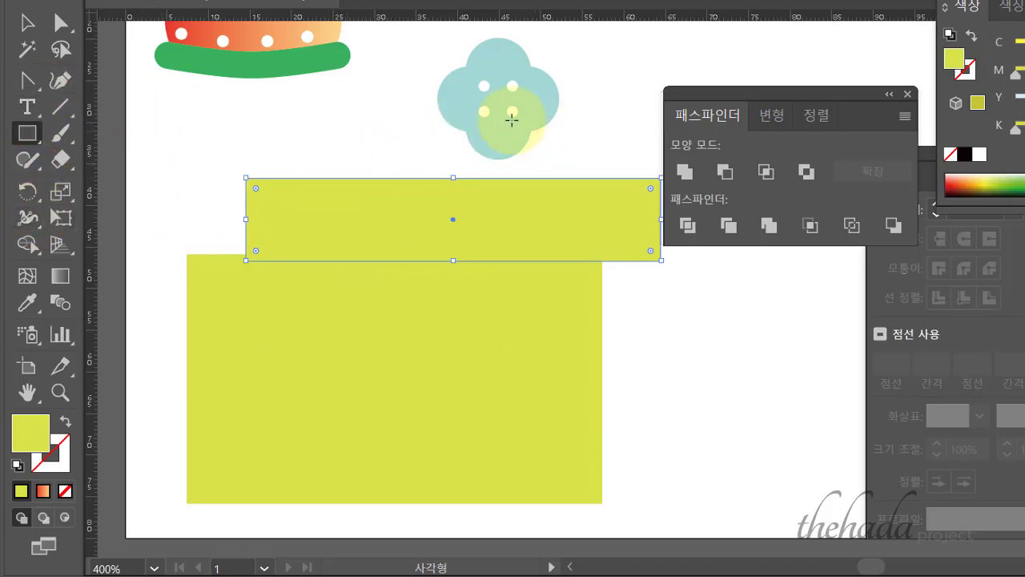
- Give the strip the flower button's light blue and move it across the yellow rectangle's top
click(28, 302)
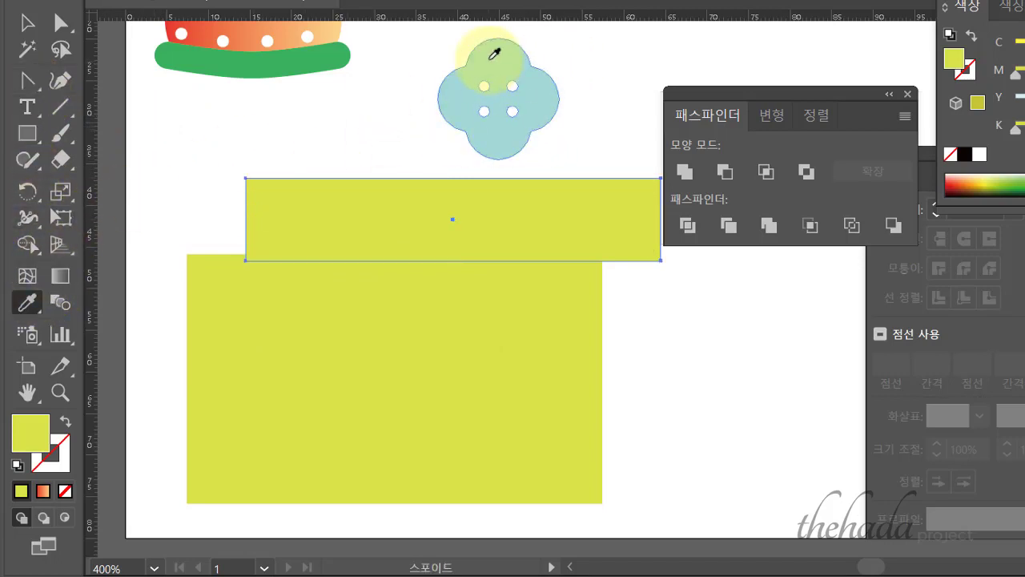
click(494, 54)
click(27, 22)
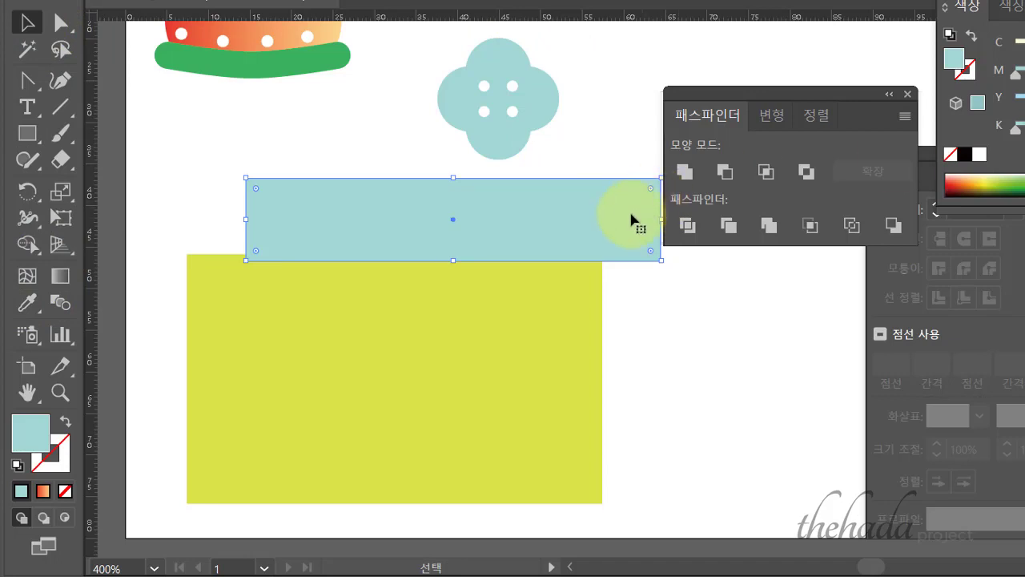
drag(626, 218, 567, 295)
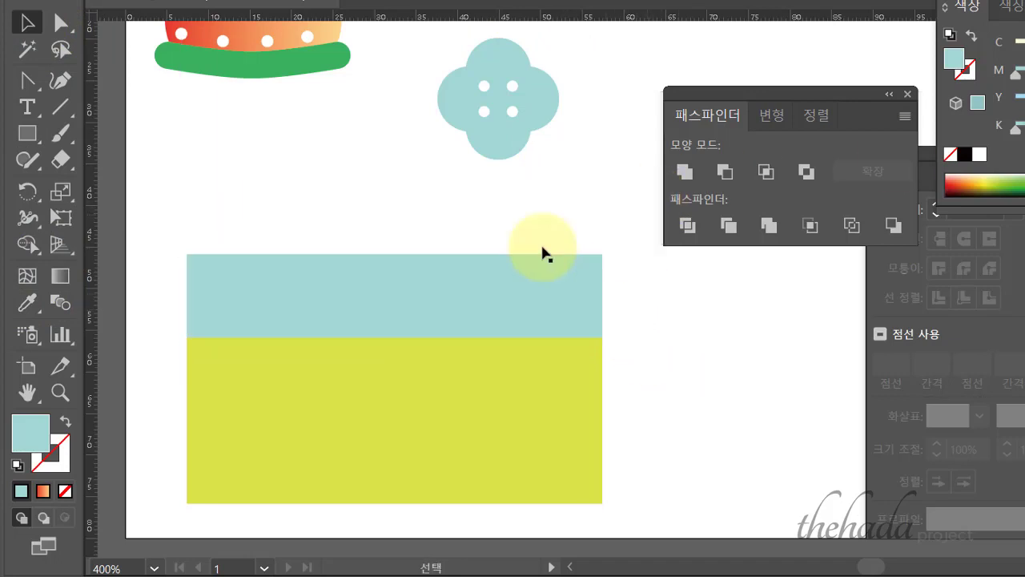
- Select both rectangles, try Vertical Align Center from the Align panel, then undo it
drag(536, 217, 689, 320)
click(773, 115)
click(821, 118)
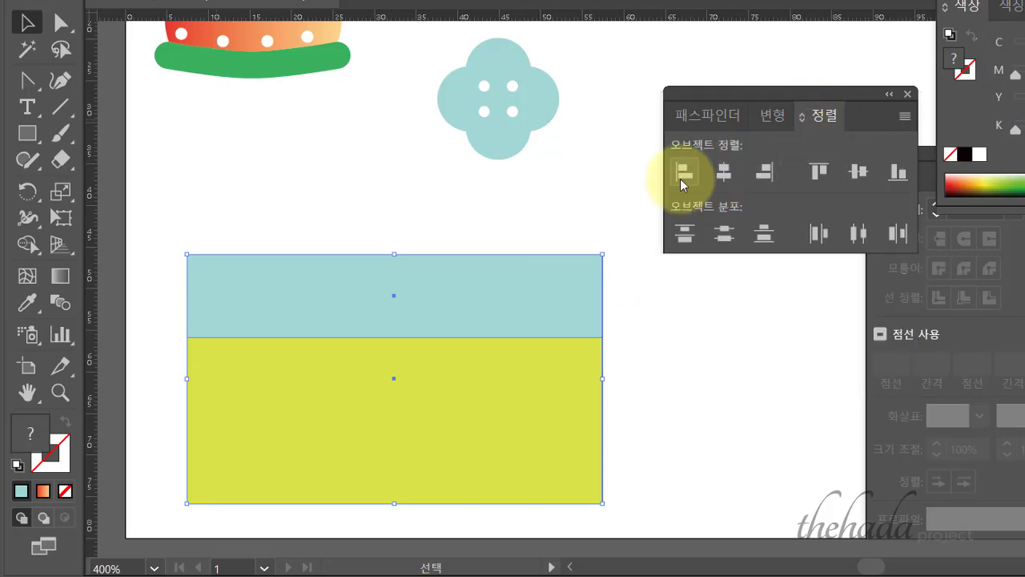
click(857, 171)
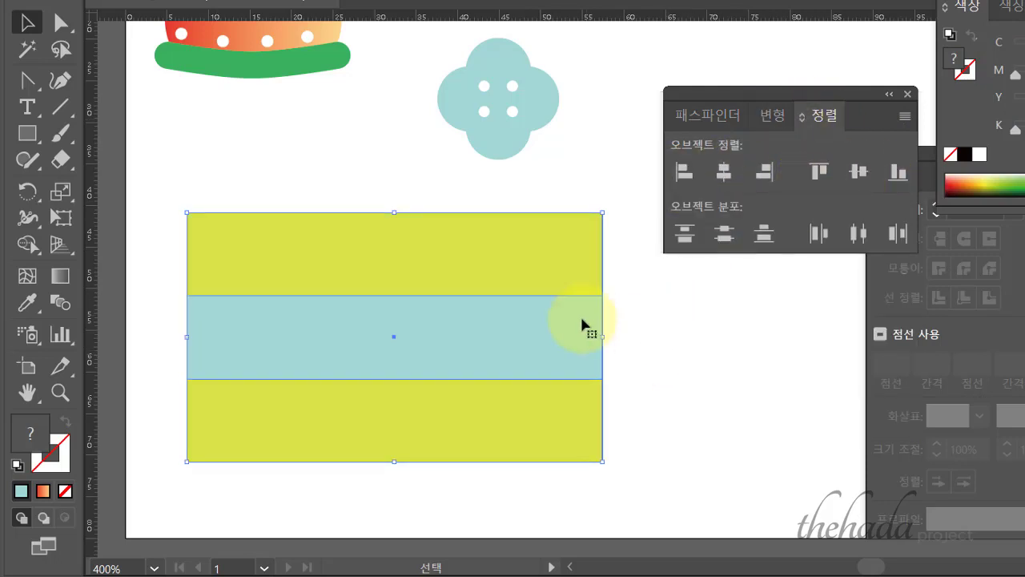
key(ctrl+z)
drag(521, 224, 617, 348)
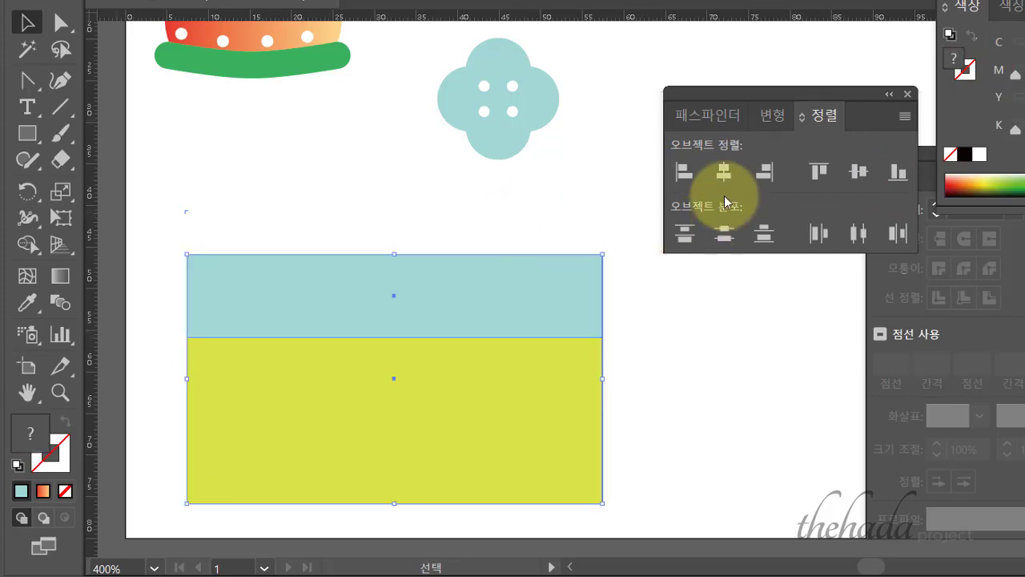
click(669, 344)
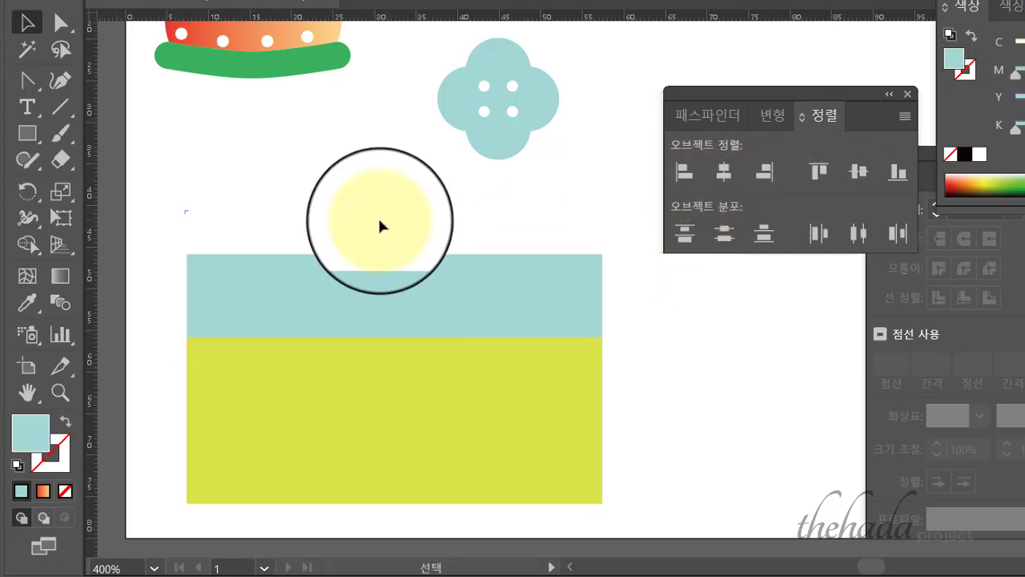
click(65, 34)
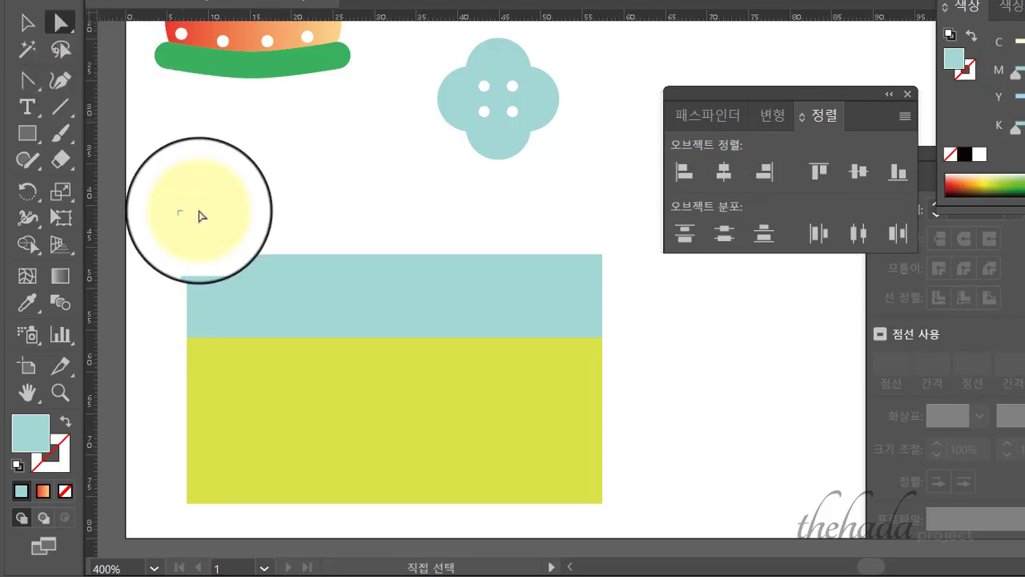
- Pull the blue strip's lower-left and lower-right corner points inward to form a trapezoid flap
click(186, 336)
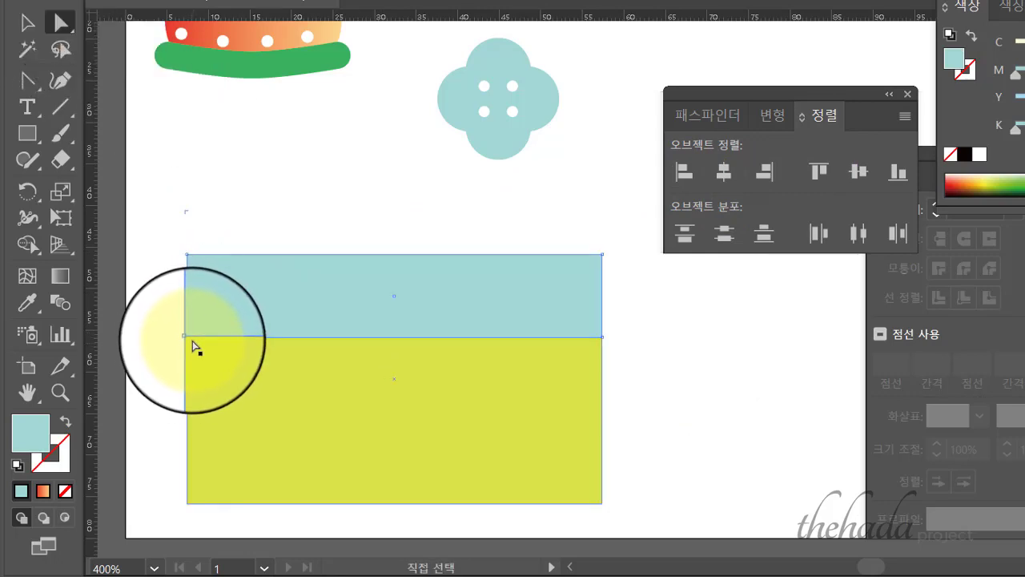
click(187, 338)
drag(306, 358, 308, 352)
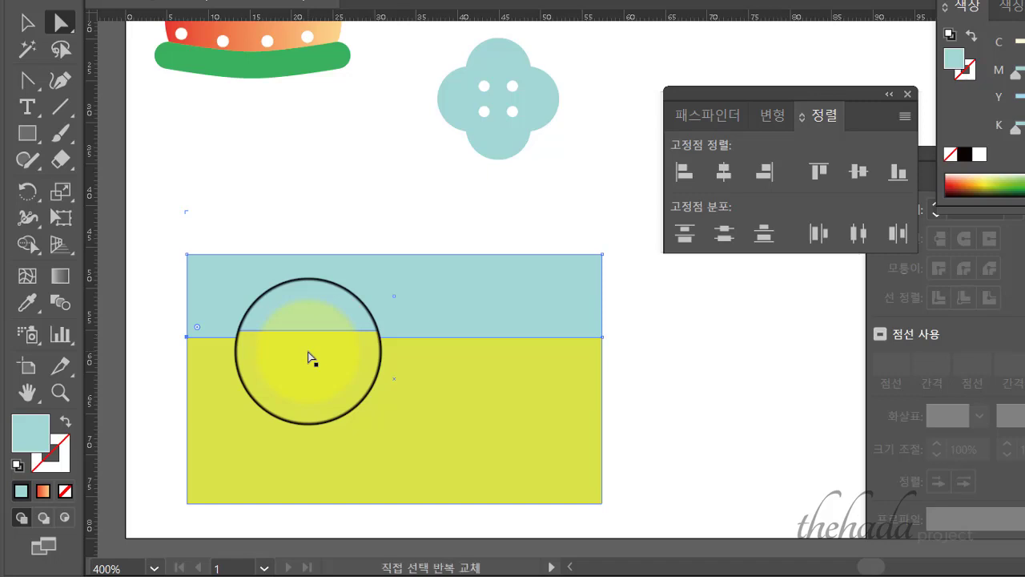
key(shift+Right)
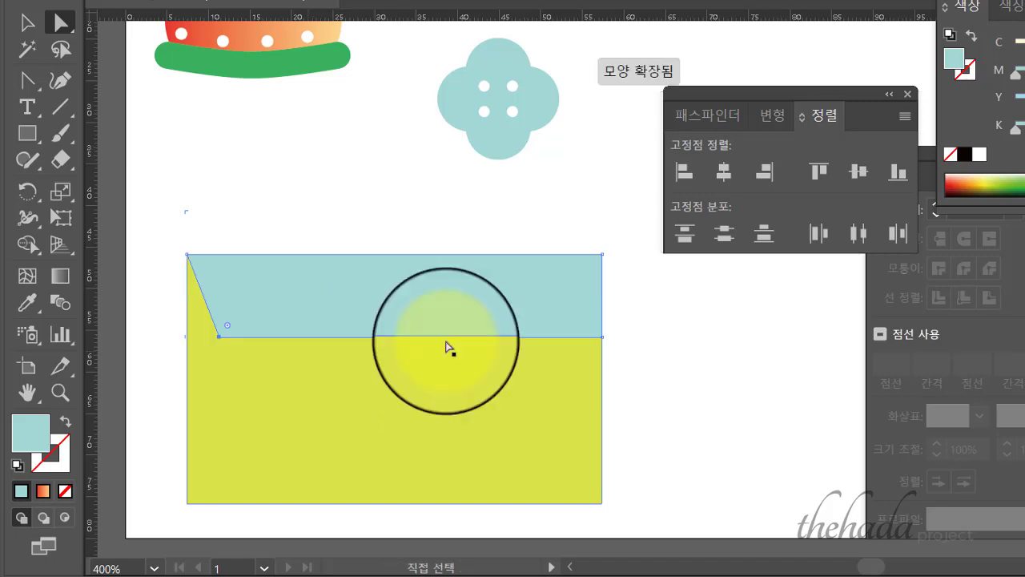
drag(603, 337, 584, 326)
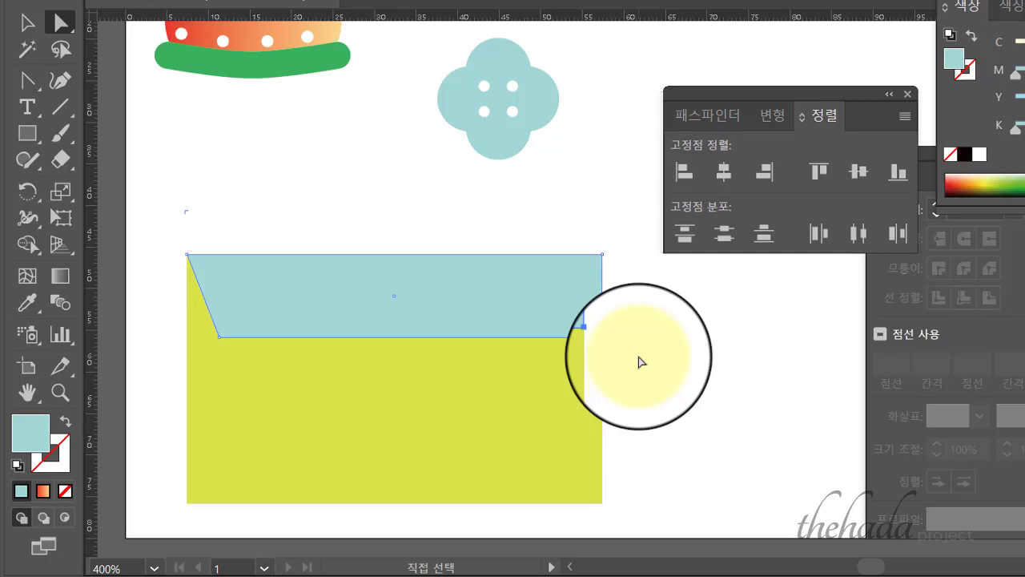
drag(584, 326, 593, 340)
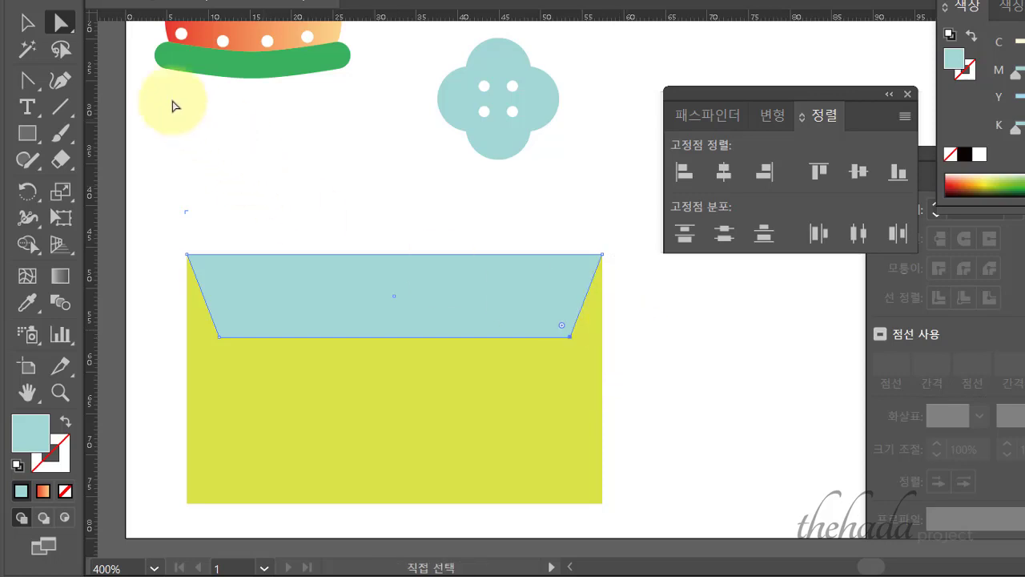
click(27, 22)
click(398, 225)
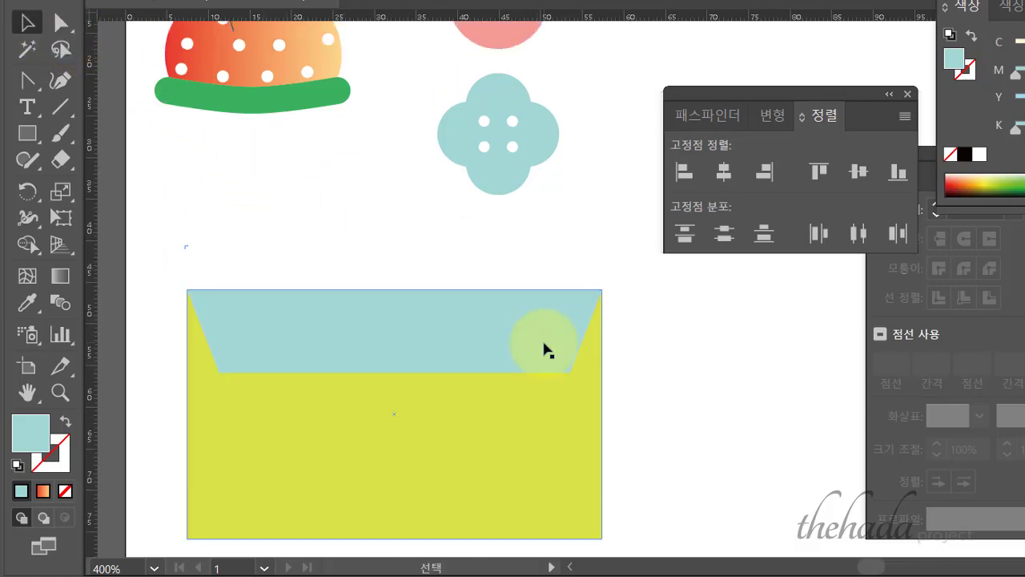
- Copy the pink button down, bring it to front, shrink it and set it on the flap's lower edge
scroll(528, 200, up, 3)
mouse_move(530, 58)
mouse_down()
mouse_move(415, 463)
mouse_move(414, 453)
mouse_up()
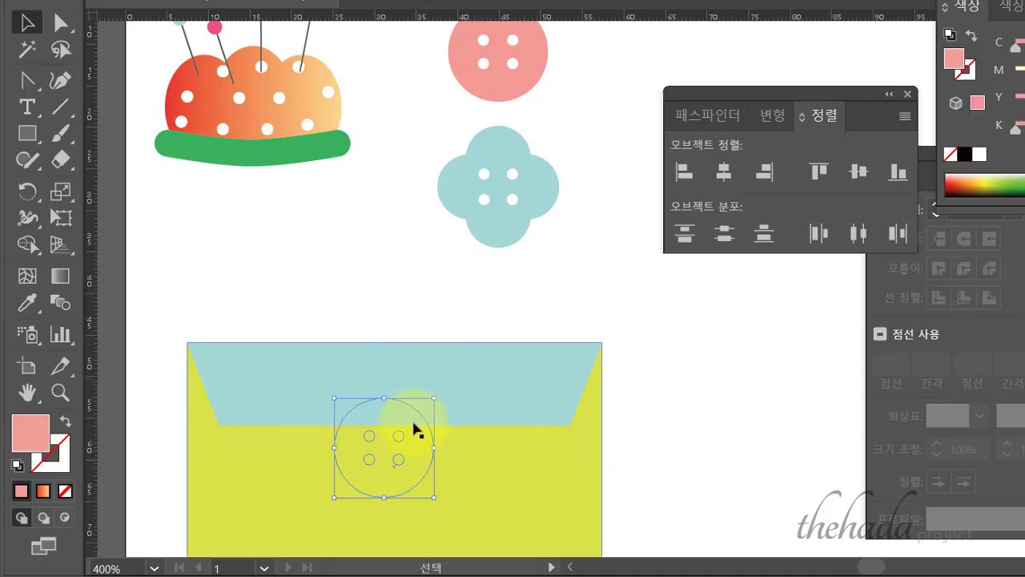
right_click(415, 425)
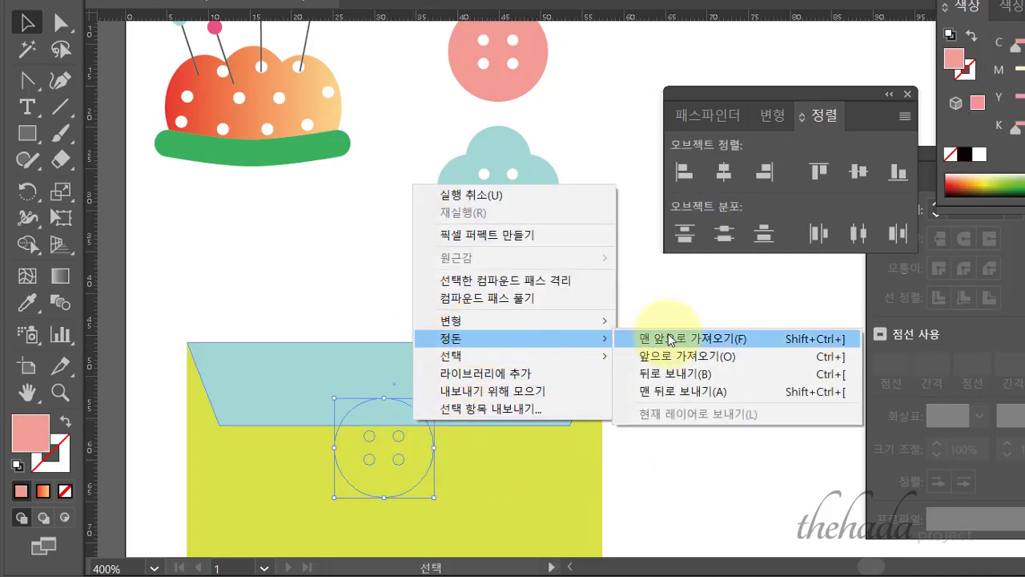
click(665, 339)
click(689, 453)
scroll(689, 455, down, 2)
scroll(689, 455, down, 1)
click(424, 383)
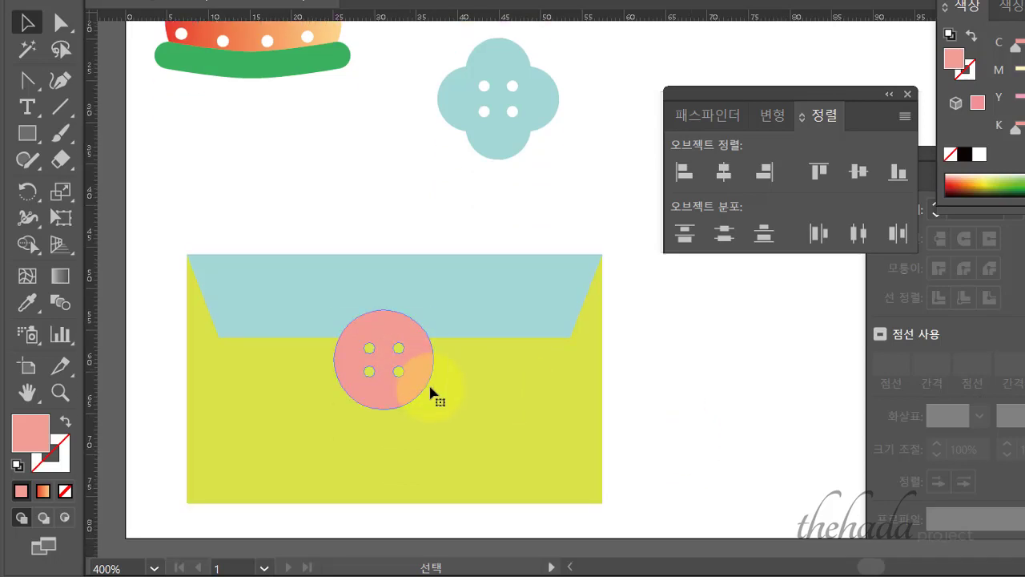
mouse_move(433, 410)
mouse_down()
mouse_move(415, 391)
mouse_move(422, 375)
mouse_up()
click(640, 419)
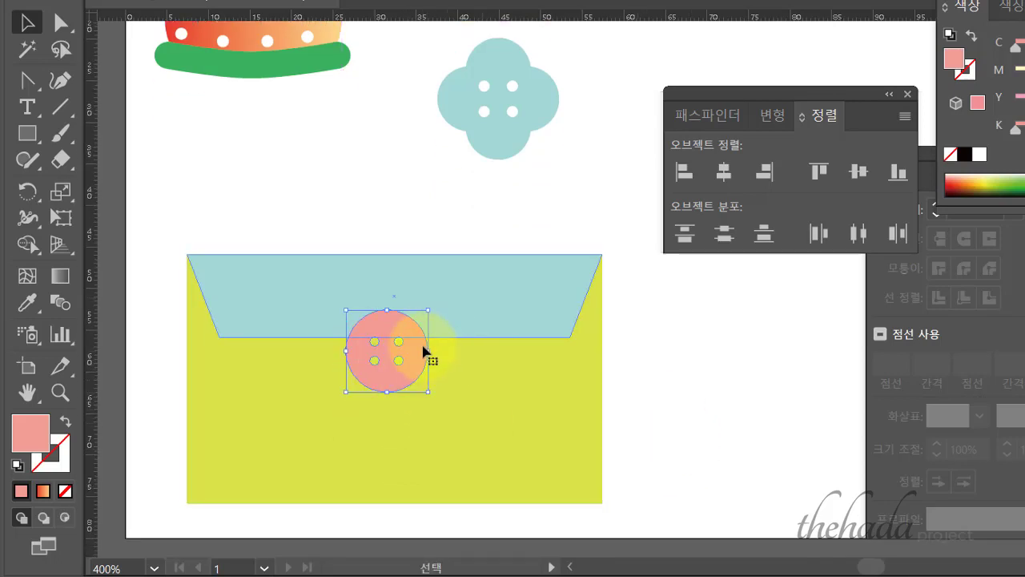
drag(419, 328, 425, 336)
- Unite the button copy and the blue flap into one shape with Pathfinder
drag(404, 222, 426, 408)
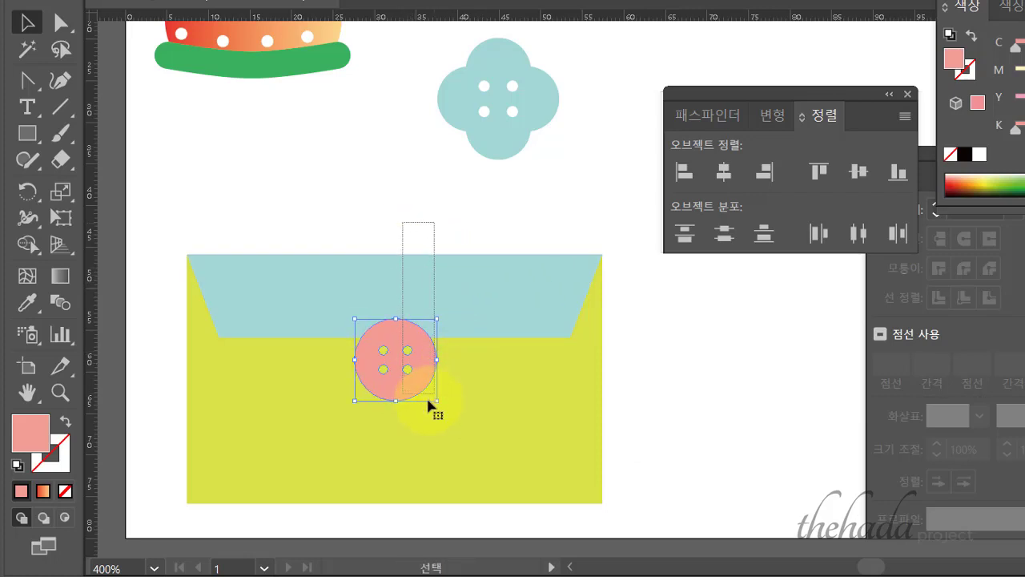
click(690, 407)
click(416, 340)
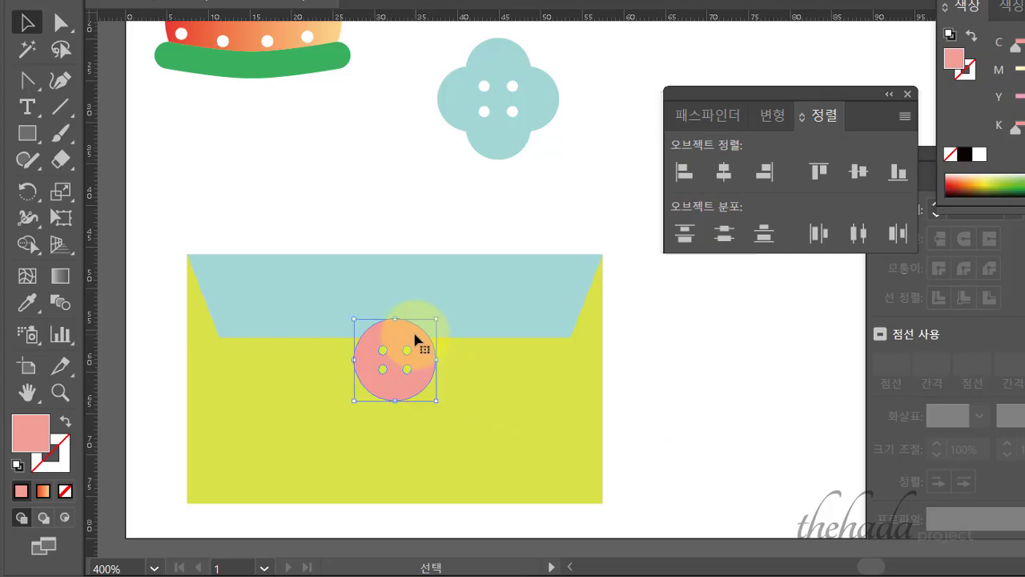
scroll(410, 321, up, 1)
shift+click(403, 309)
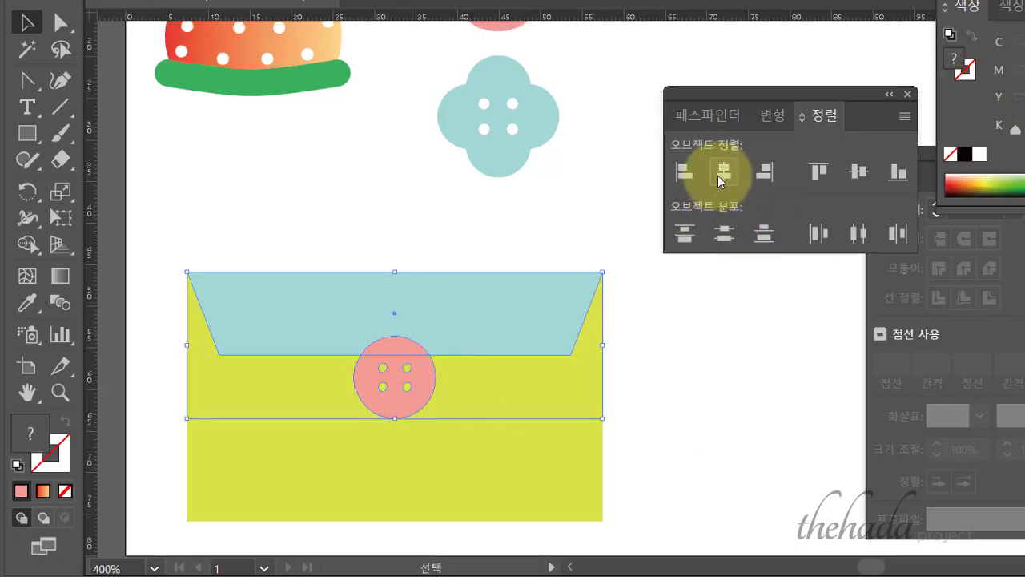
click(709, 115)
click(685, 173)
click(649, 424)
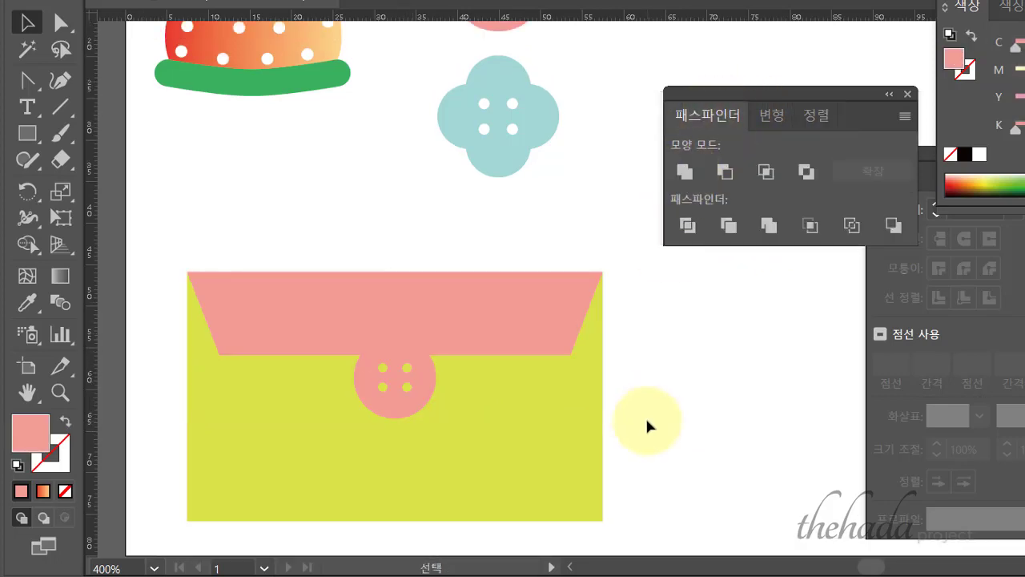
- Recolour the merged flap with the flower's blue using the Eyedropper
click(282, 313)
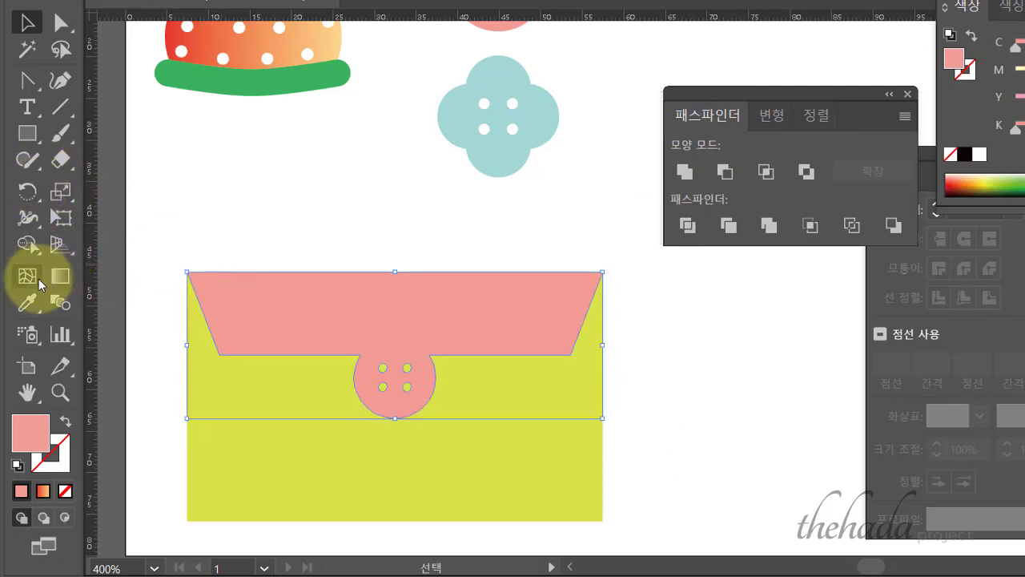
click(27, 303)
click(457, 109)
click(27, 23)
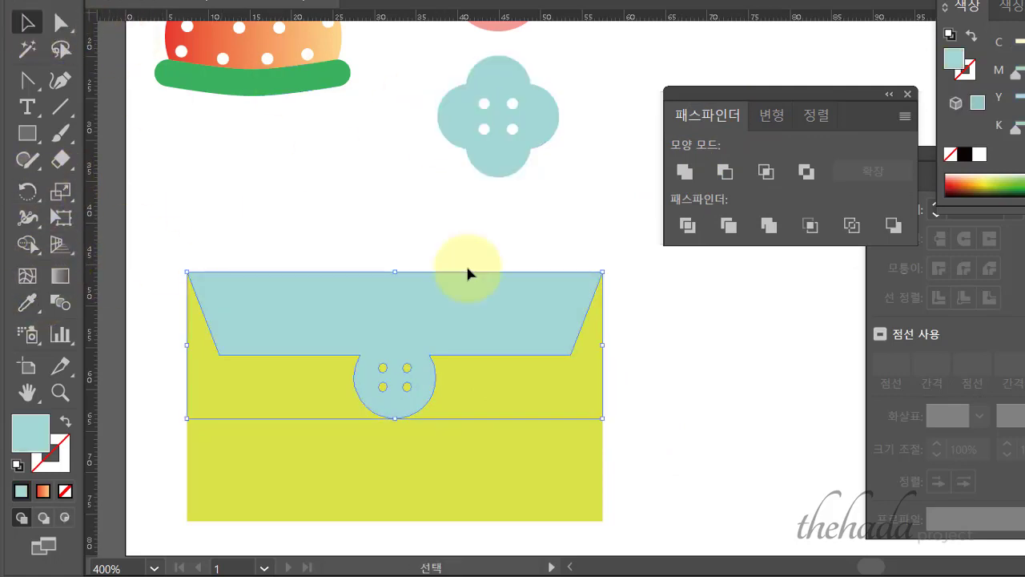
click(740, 407)
click(297, 293)
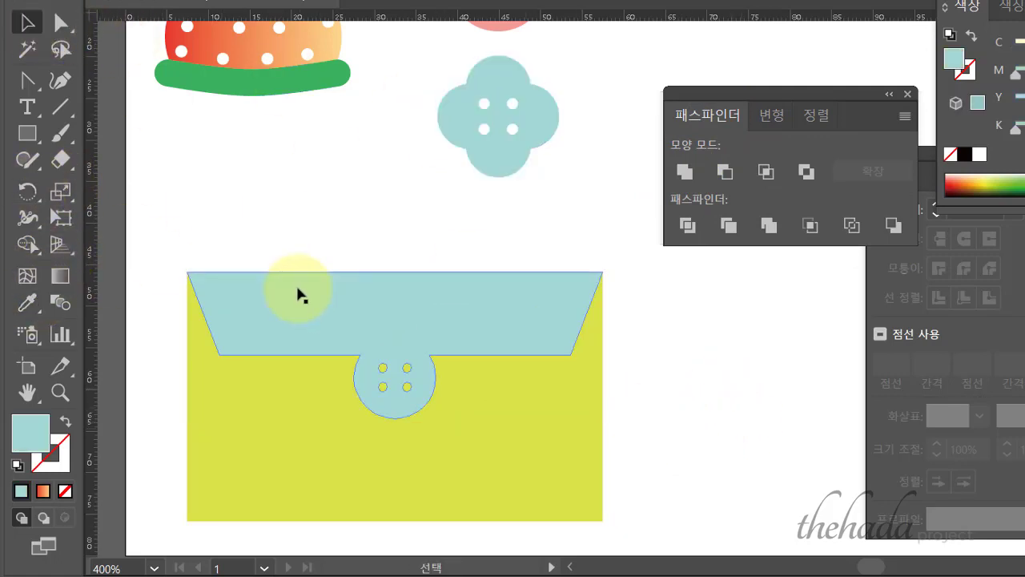
click(627, 405)
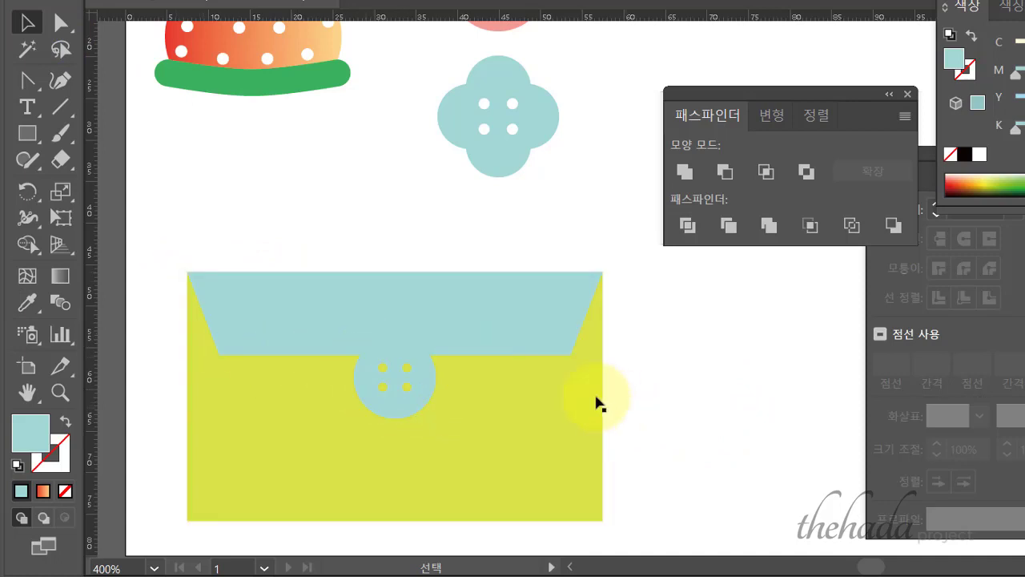
click(446, 338)
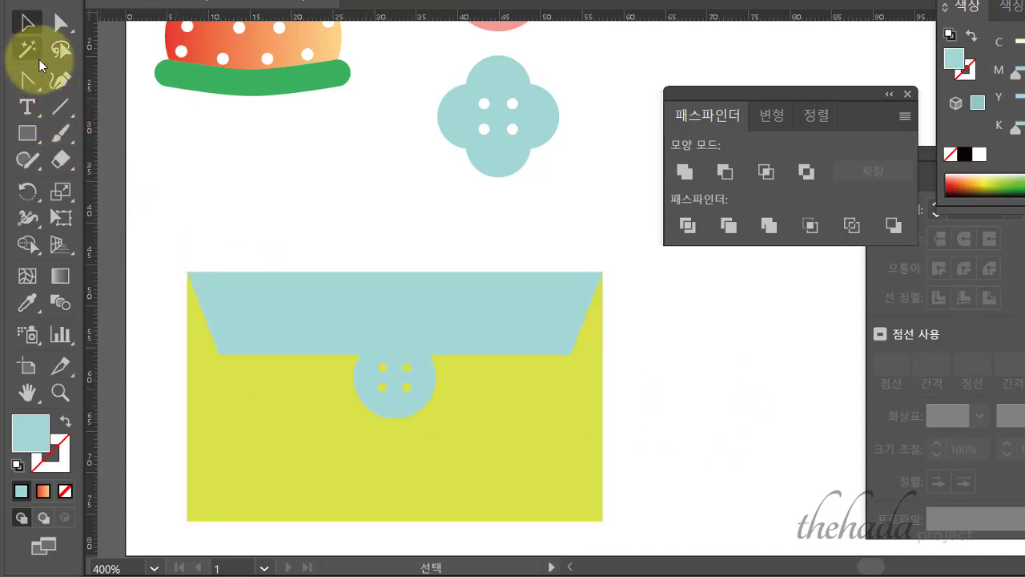
click(28, 81)
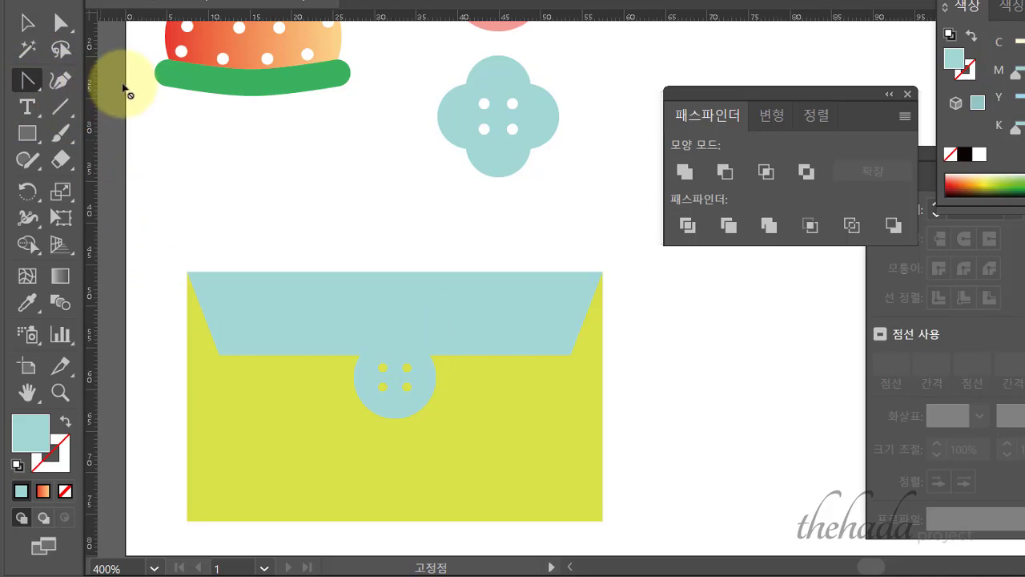
click(37, 88)
- Pen-trace a path along the flap's inner edges and round tab, stroke only with no fill
click(120, 106)
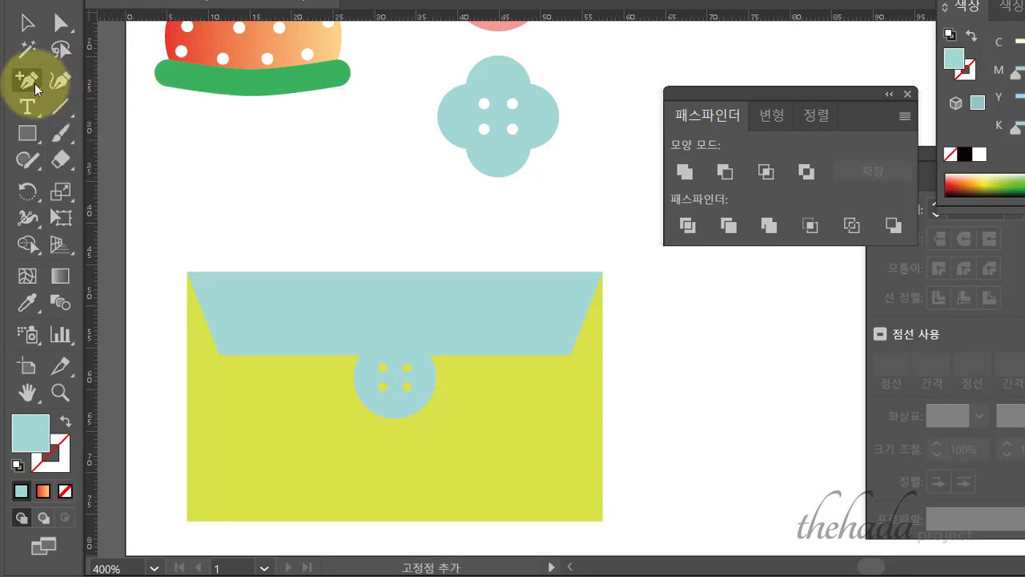
click(28, 81)
click(84, 83)
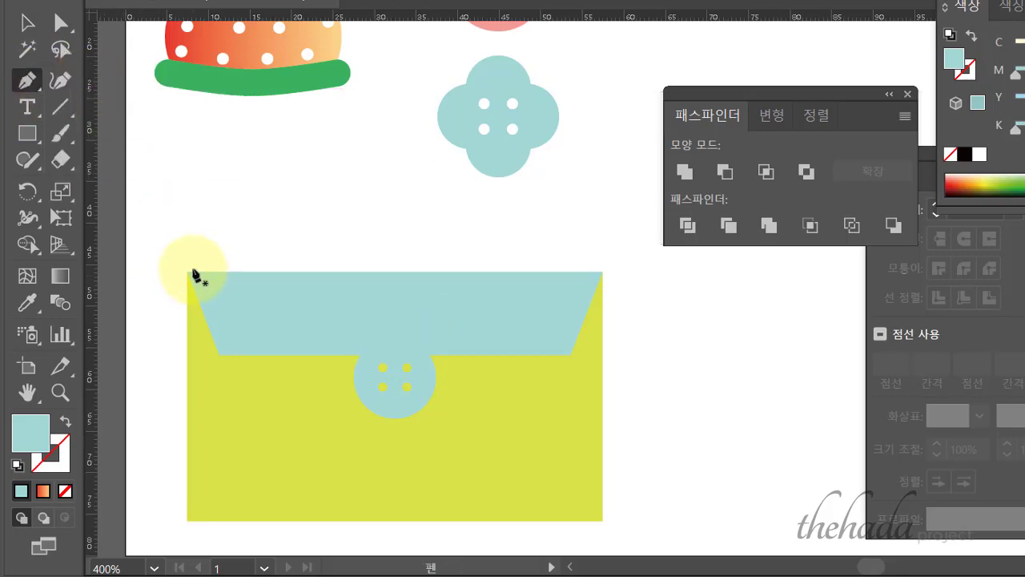
click(192, 270)
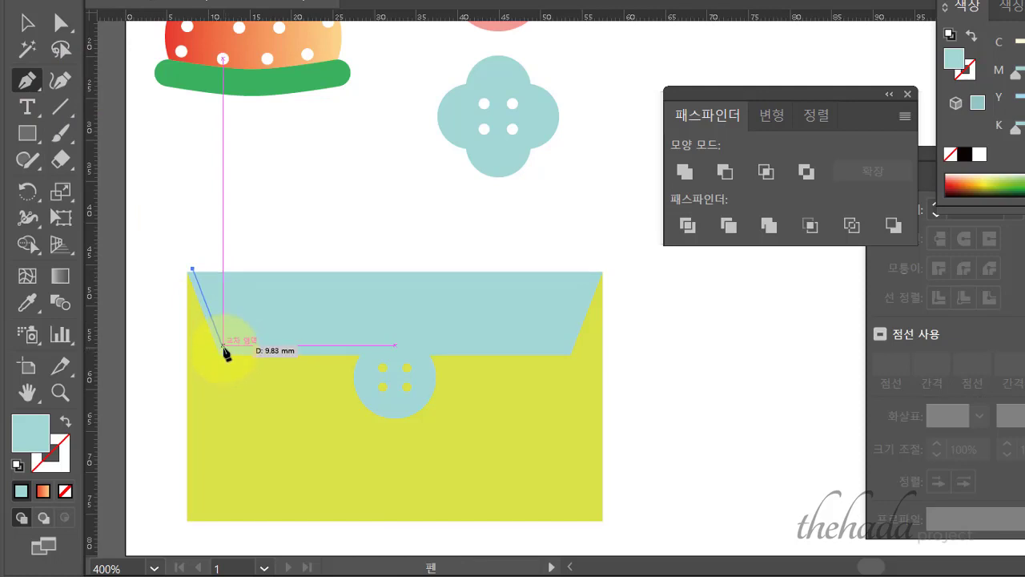
click(222, 345)
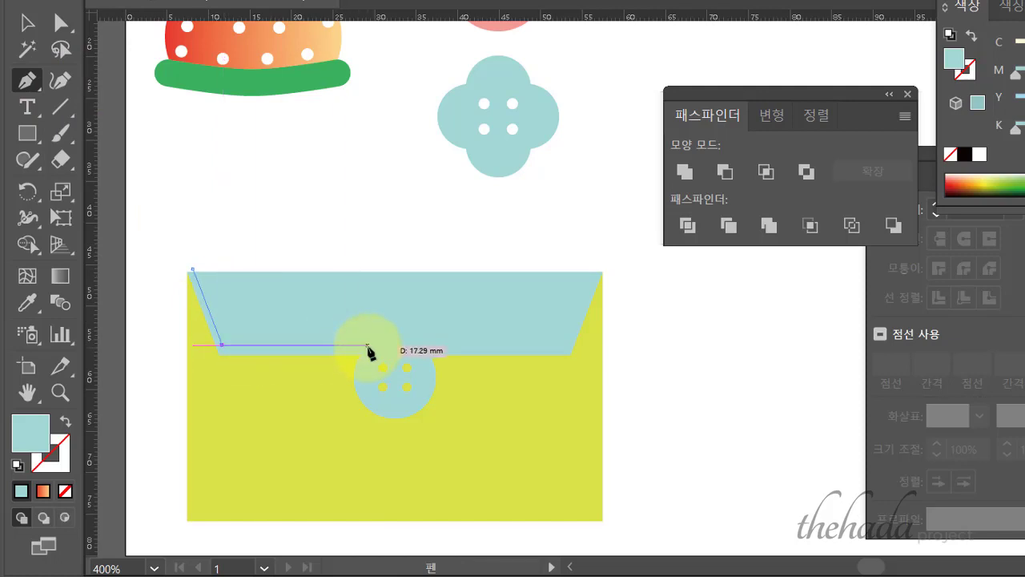
click(367, 345)
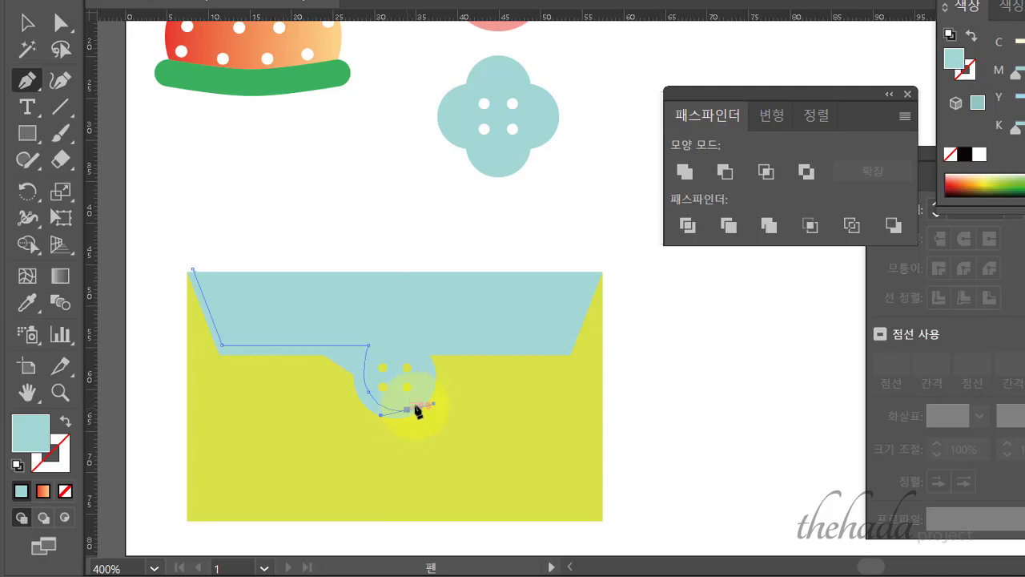
drag(428, 394, 423, 348)
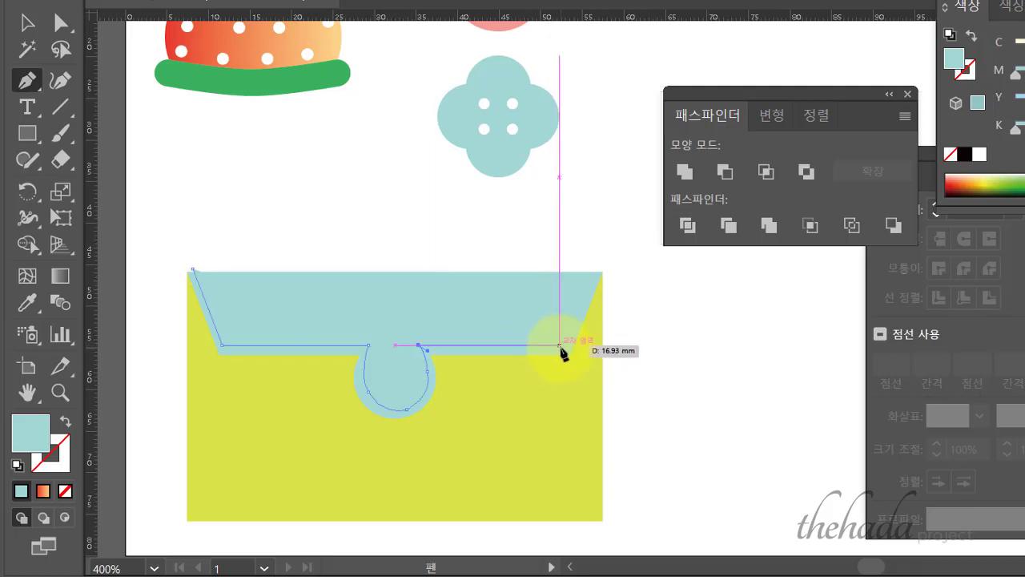
click(558, 345)
click(603, 263)
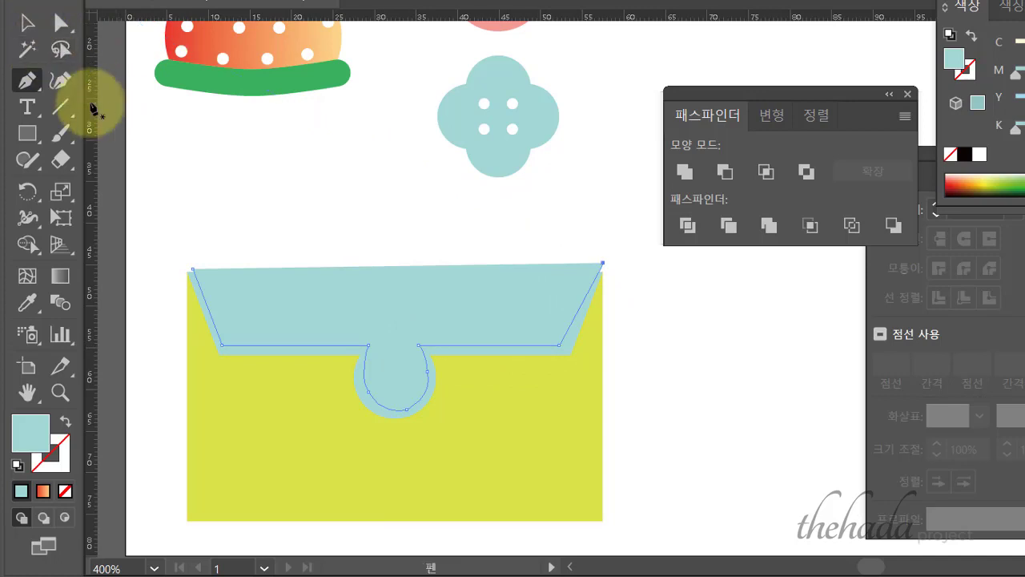
click(28, 22)
click(66, 420)
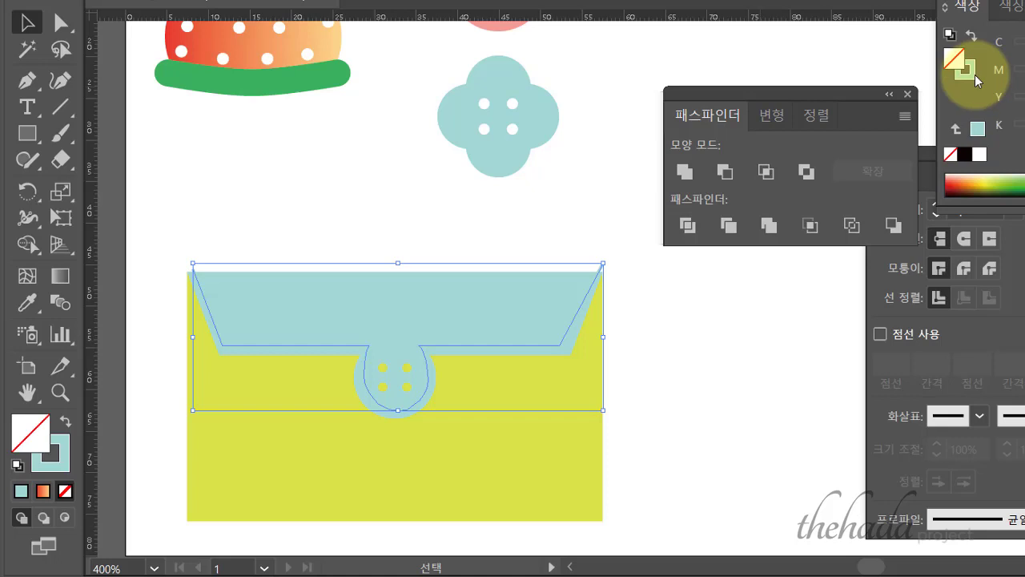
- Make the traced path's stroke white and try smoothing it around the round tab
click(978, 154)
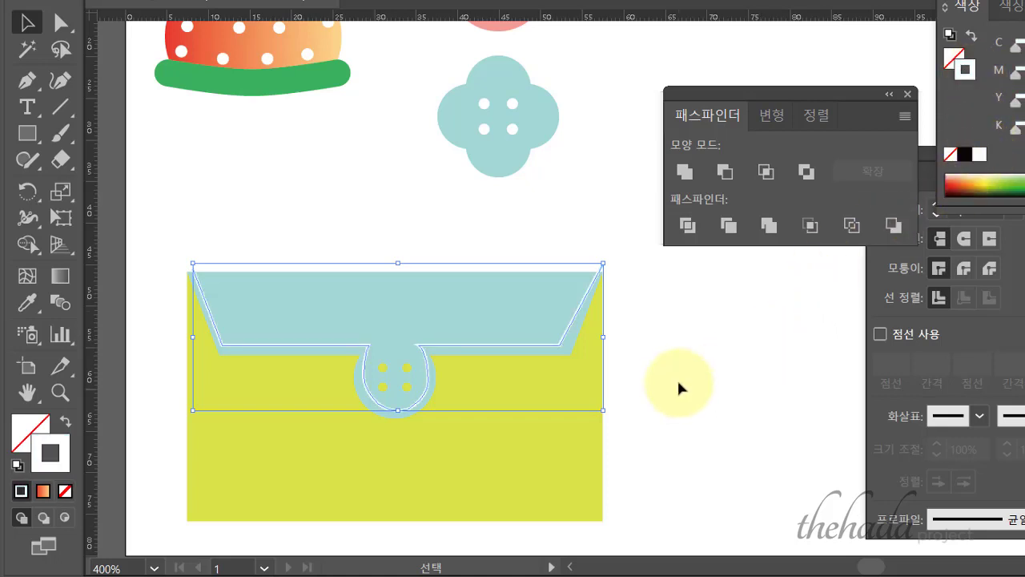
key(ctrl+plus)
key(ctrl+plus)
mouse_move(688, 368)
mouse_down()
mouse_move(583, 293)
mouse_move(648, 299)
mouse_up()
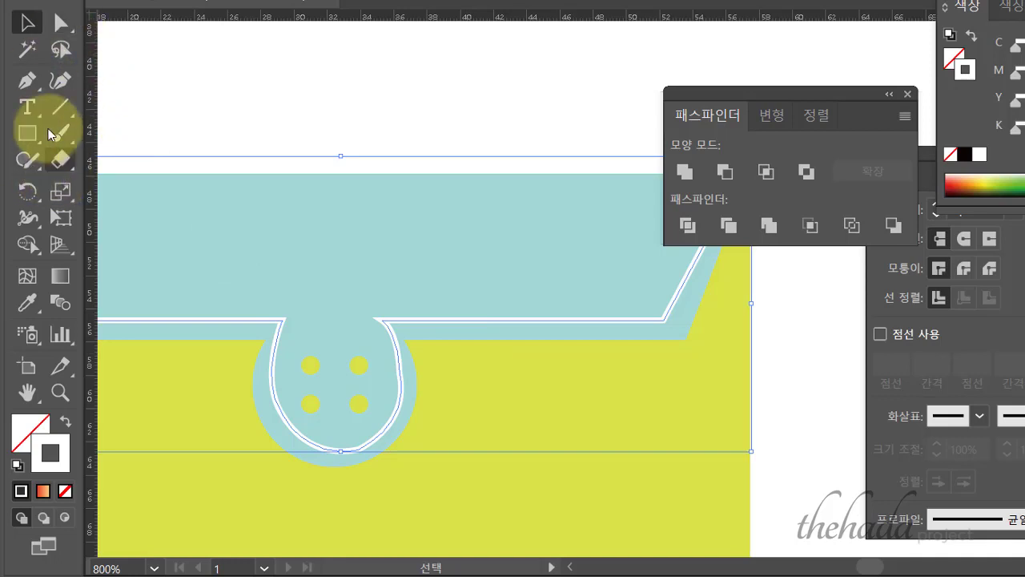
key(a)
click(27, 159)
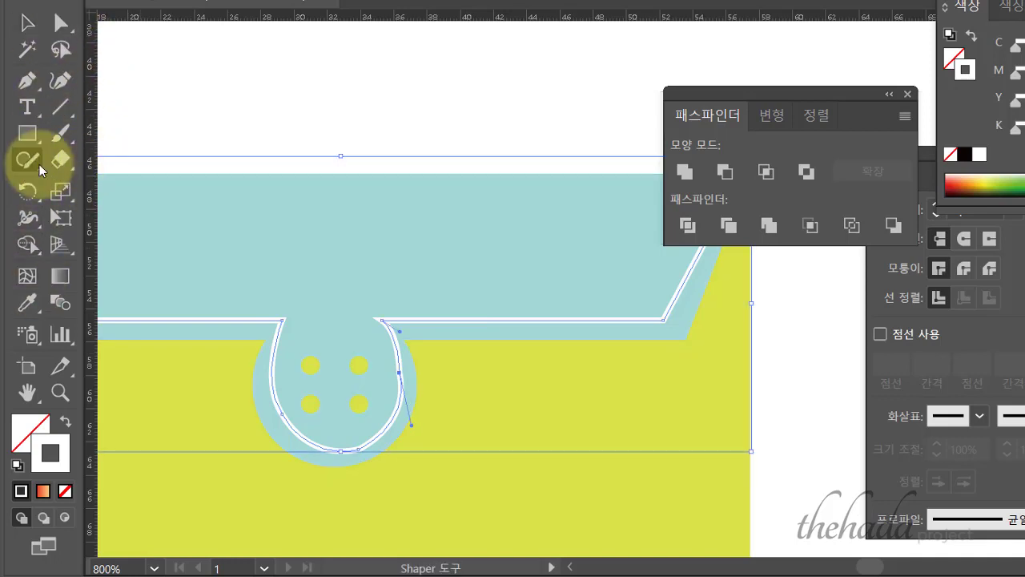
drag(40, 164, 92, 212)
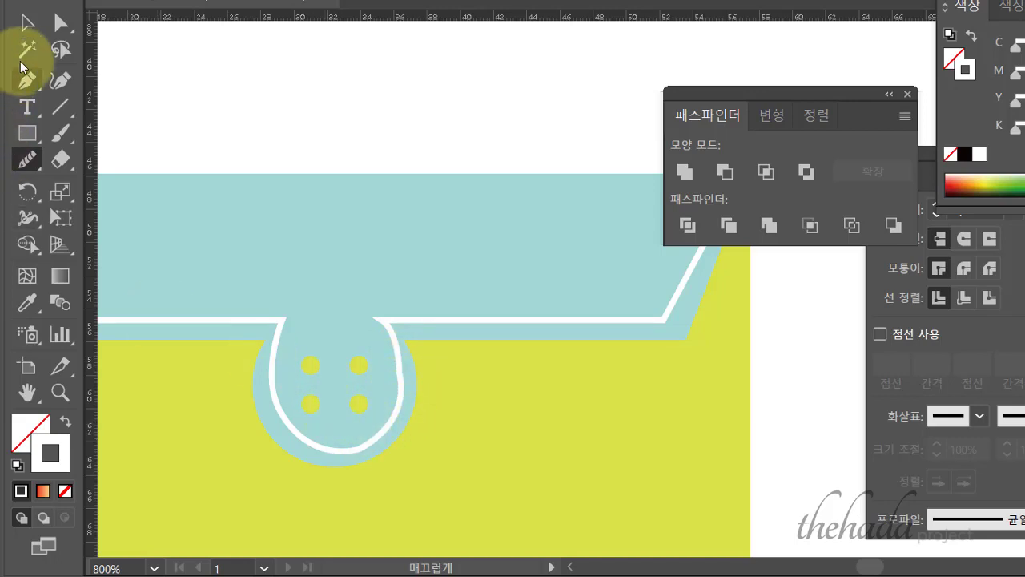
click(27, 22)
click(282, 323)
click(27, 160)
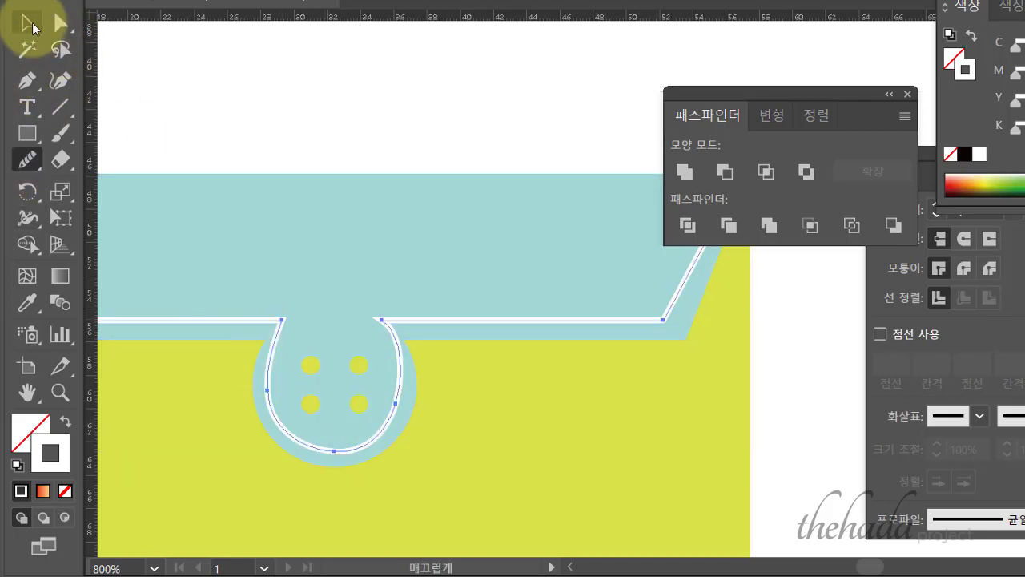
click(28, 23)
click(286, 344)
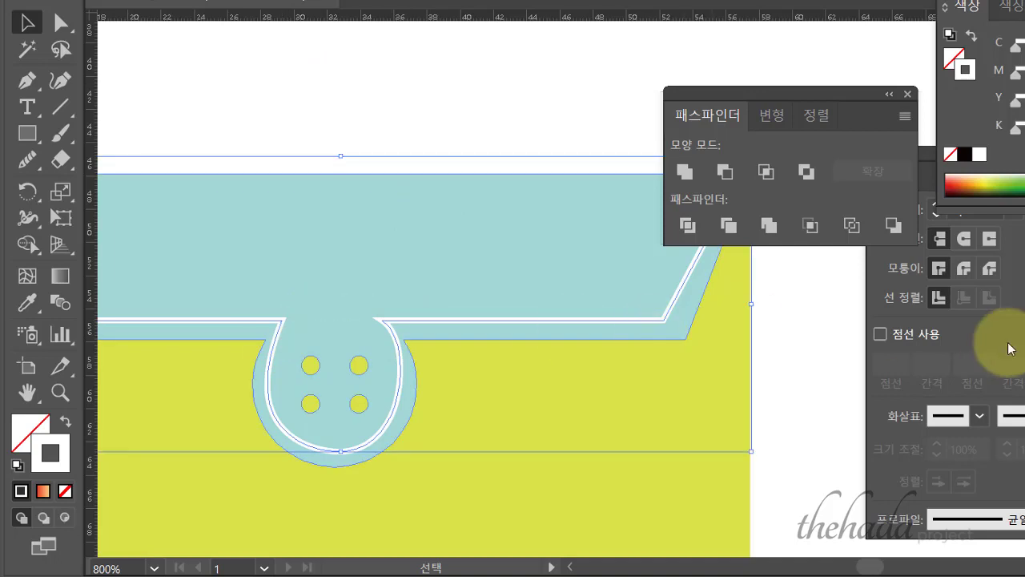
- Make the white stitching a 3 pt dashed line and zoom out to the whole envelope
click(880, 336)
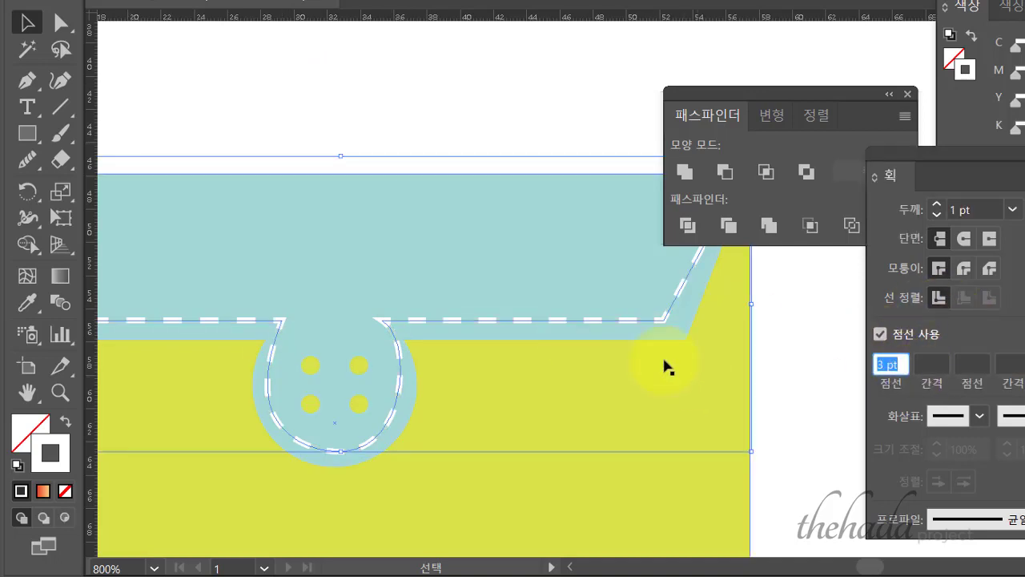
click(435, 133)
key(ctrl+minus)
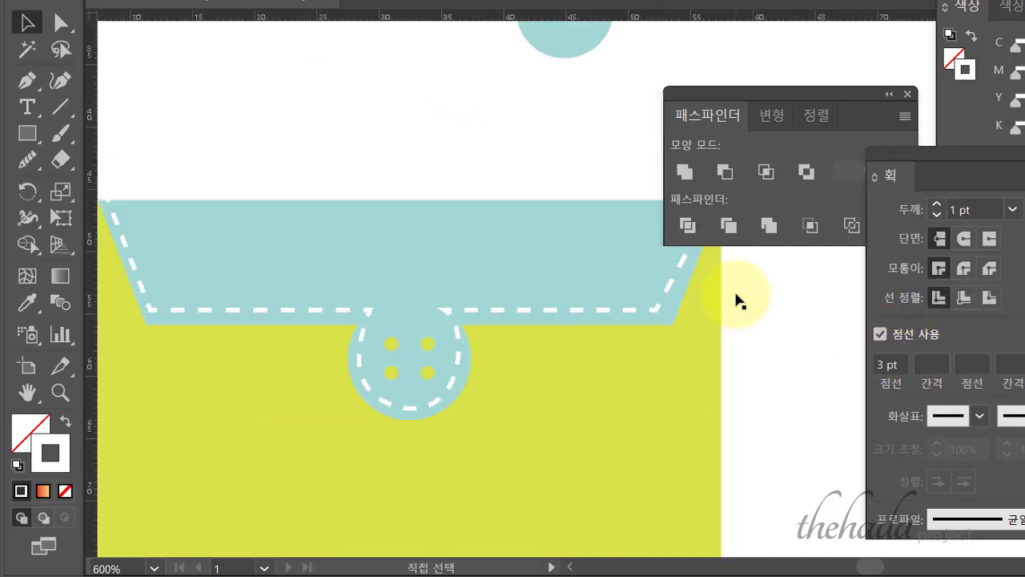
key(ctrl+minus)
scroll(523, 350, right, 3)
scroll(544, 344, right, 1)
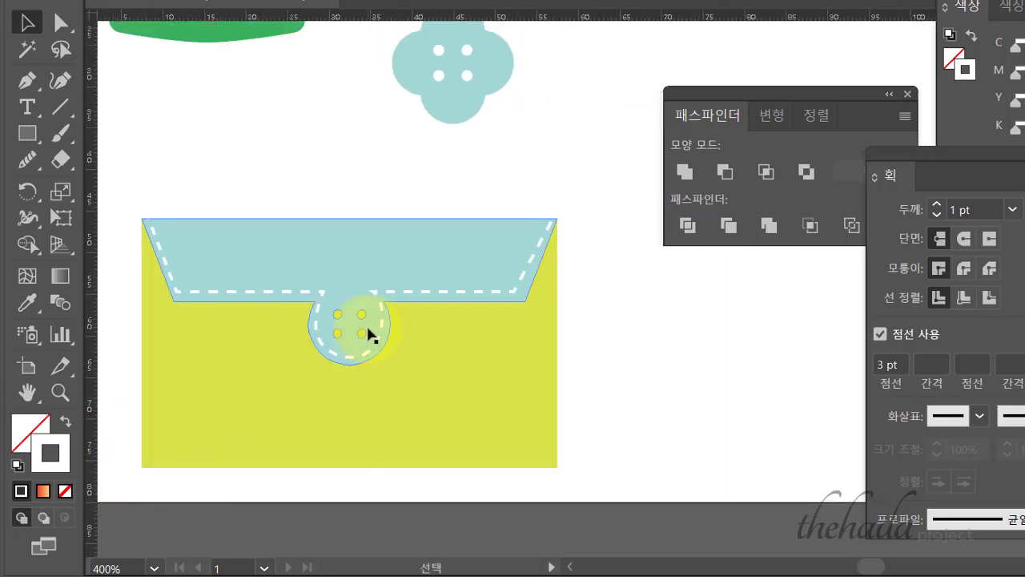
scroll(397, 240, up, 3)
- Copy the pink round and blue flower buttons onto the envelope and bring them to front
click(462, 64)
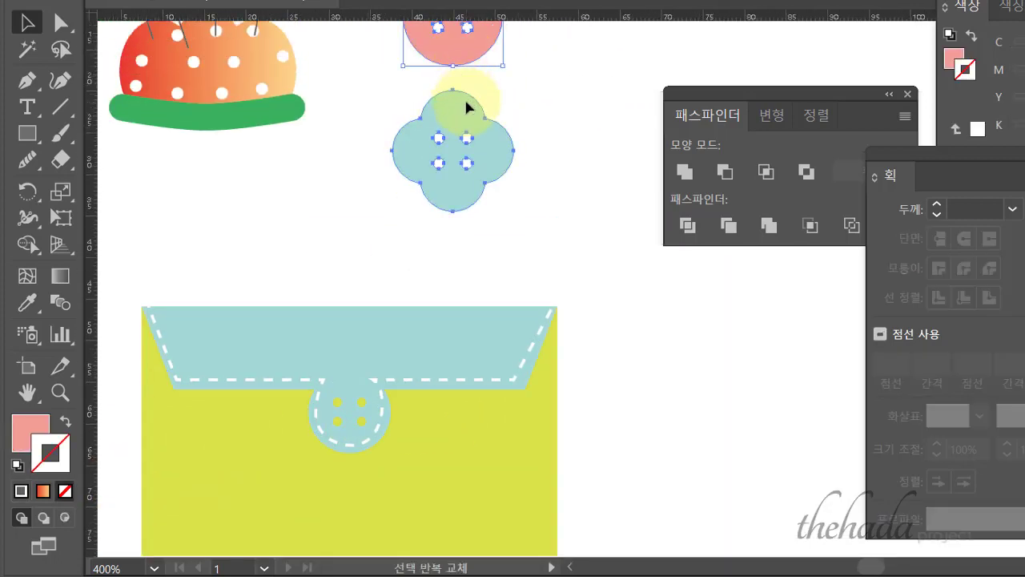
shift+click(466, 116)
mouse_move(468, 108)
mouse_down()
mouse_move(190, 440)
mouse_move(178, 475)
mouse_move(122, 415)
mouse_up()
scroll(179, 476, down, 2)
right_click(122, 415)
mouse_move(211, 548)
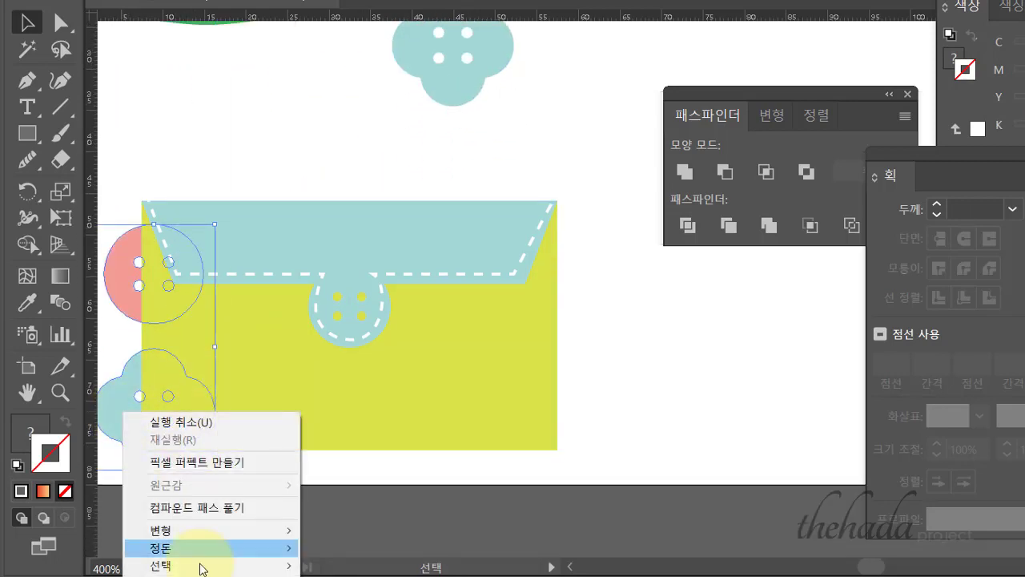
click(366, 549)
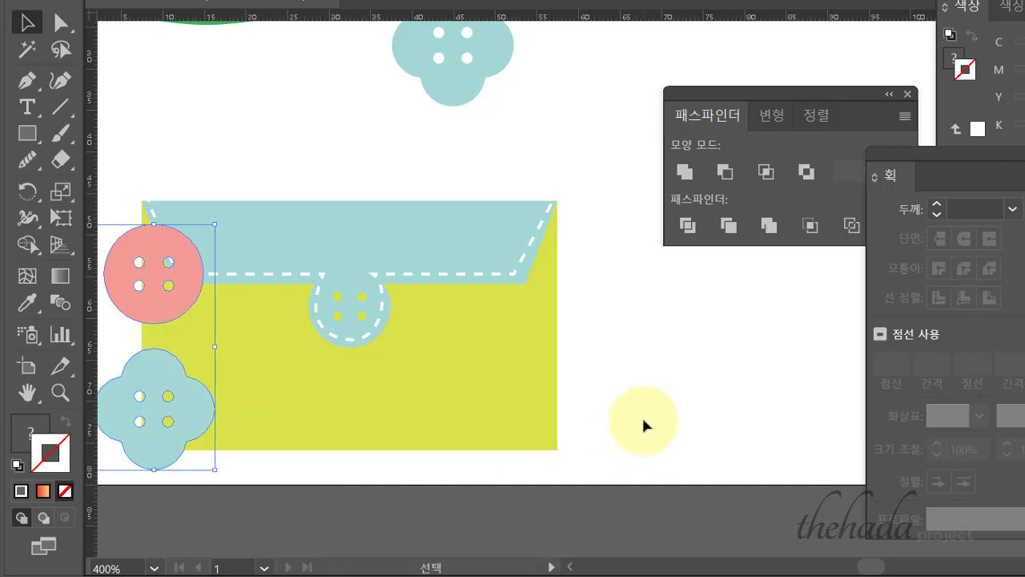
click(636, 417)
drag(624, 411, 726, 402)
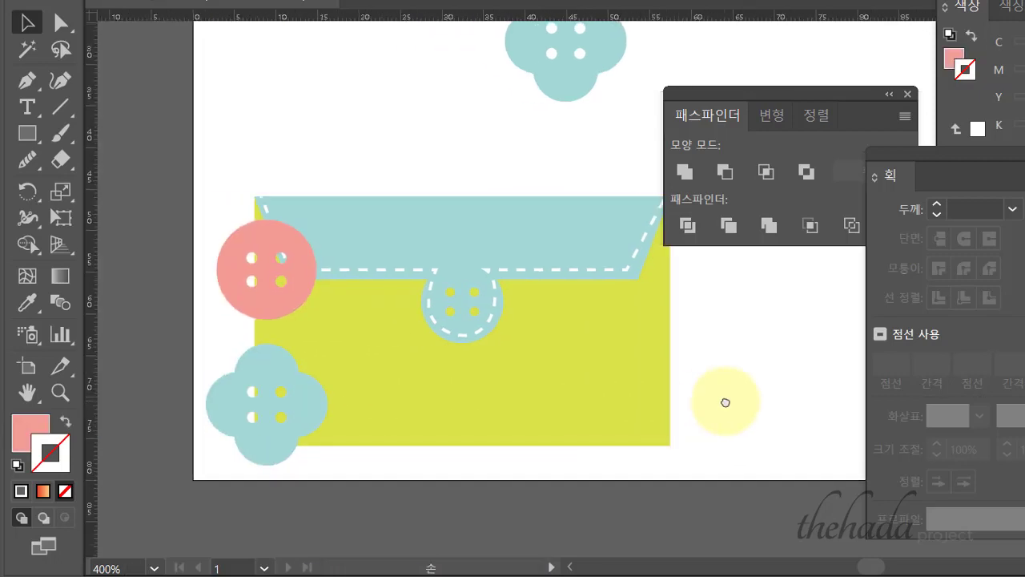
- Rotate the flower button 45° and shrink both buttons at the envelope's lower left
drag(295, 405, 362, 389)
mouse_move(401, 321)
mouse_down()
mouse_move(365, 316)
mouse_move(338, 328)
mouse_up()
drag(338, 328, 338, 330)
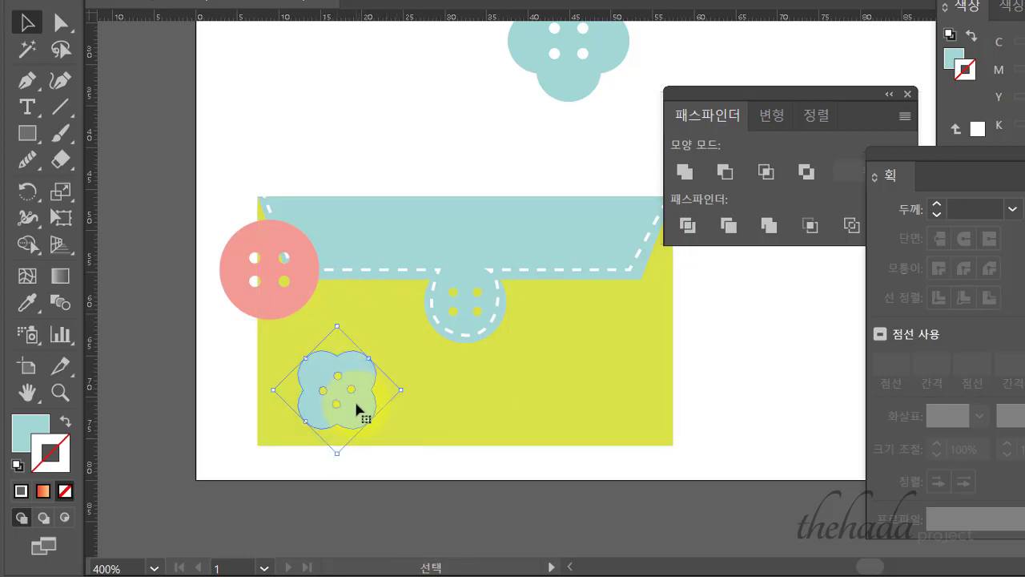
drag(360, 411, 350, 421)
drag(332, 338, 331, 342)
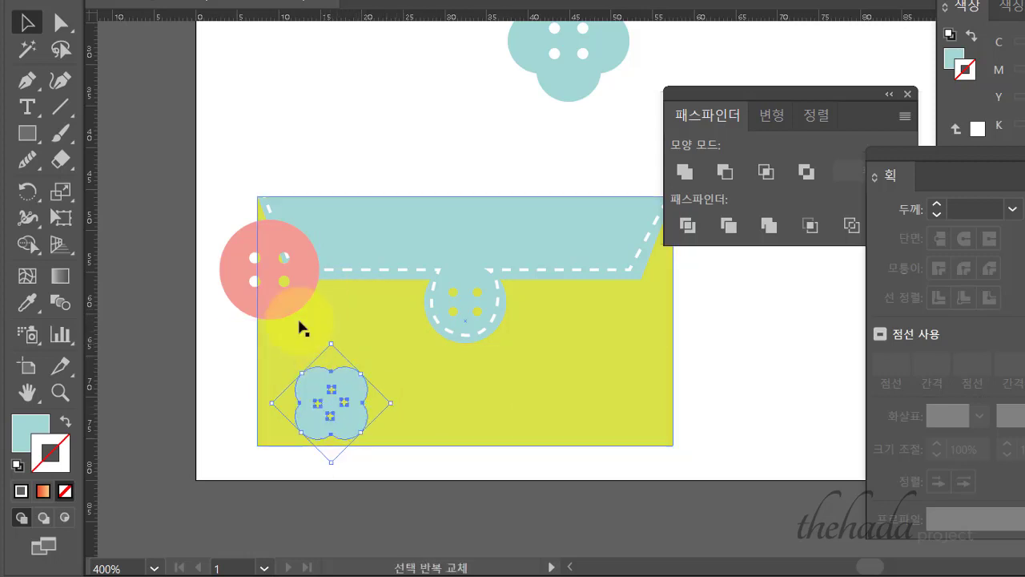
click(310, 272)
mouse_move(316, 222)
mouse_down()
mouse_move(280, 258)
mouse_move(312, 330)
mouse_up()
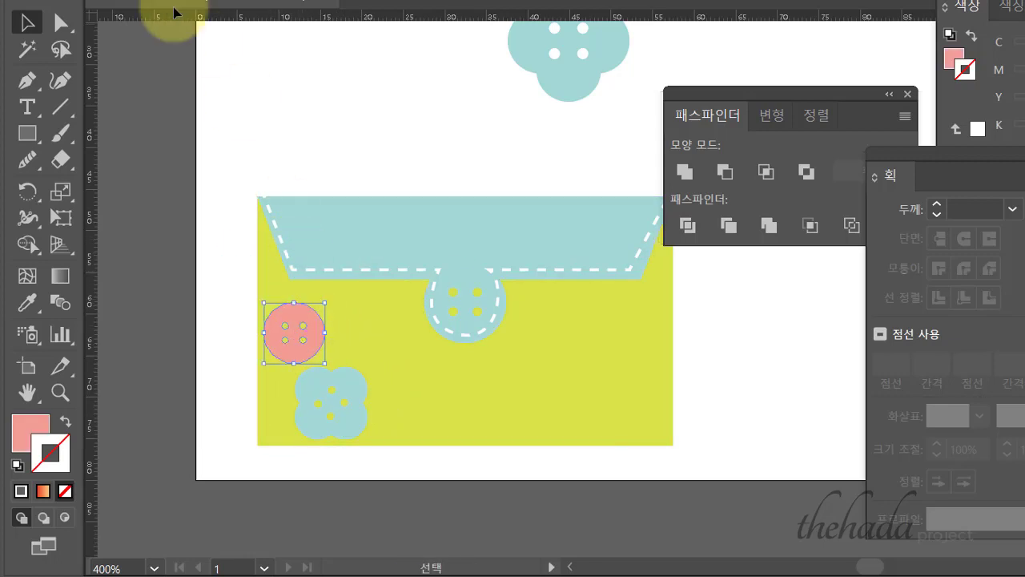
- Fill the round button white and set it on the envelope's left edge above the flower
click(172, 11)
click(46, 8)
click(335, 113)
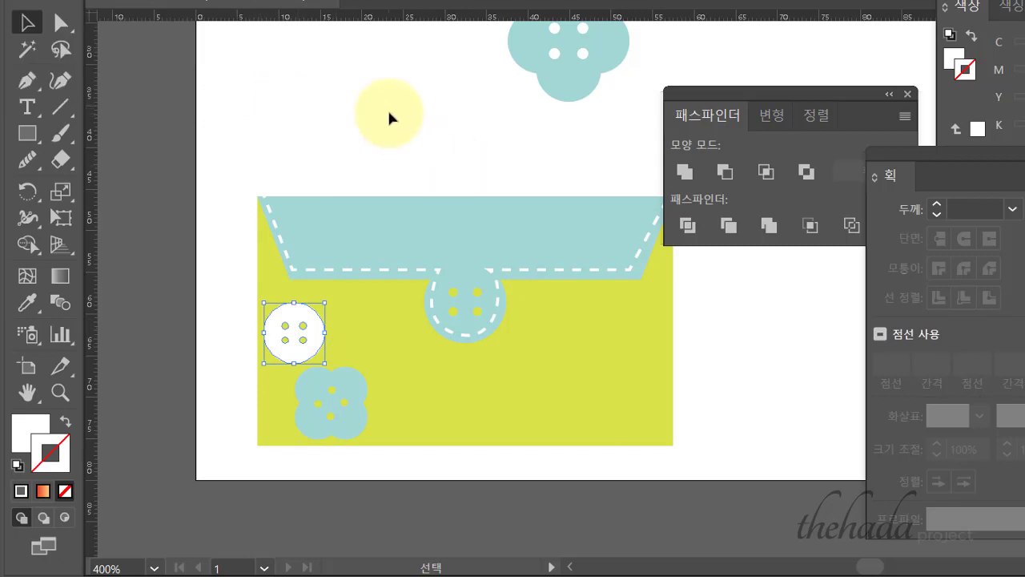
click(388, 109)
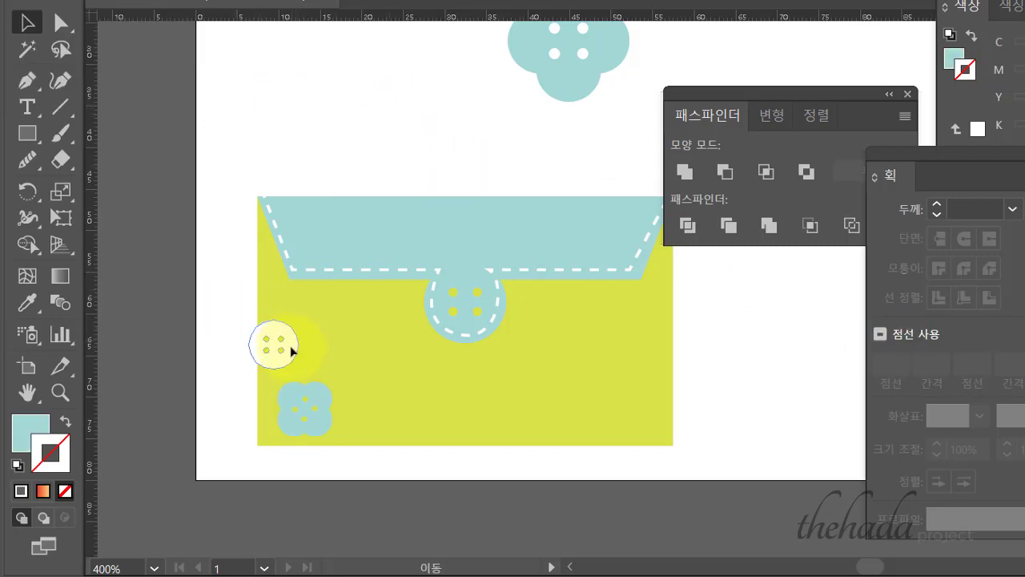
drag(293, 351, 293, 352)
click(370, 398)
key(ctrl+shift+a)
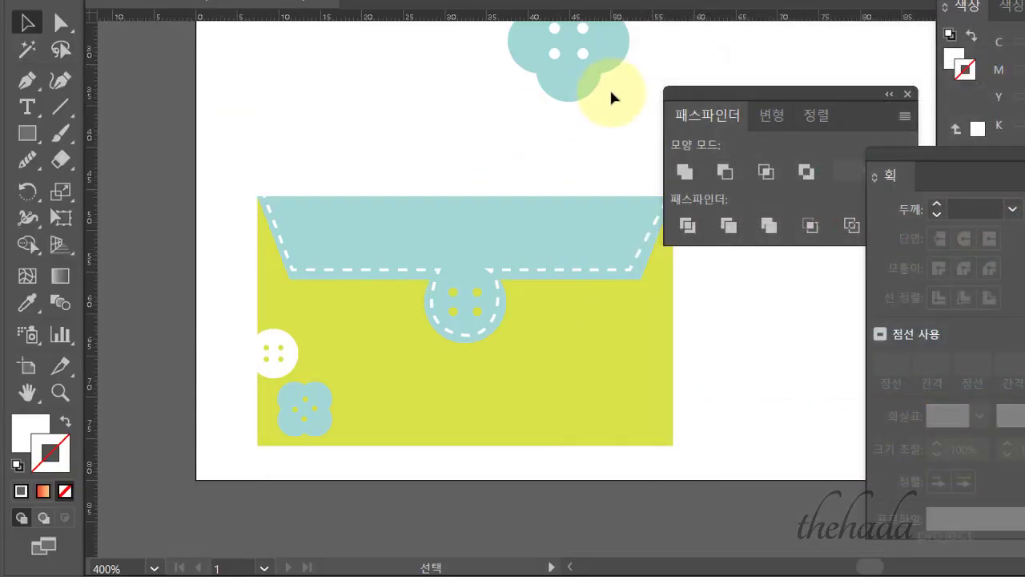
- Move the top flower button to the envelope's lower-right corner, bring it to front, and rotate it 45°
mouse_move(566, 87)
mouse_down()
mouse_move(623, 319)
mouse_move(644, 464)
mouse_up()
right_click(682, 390)
mouse_move(718, 534)
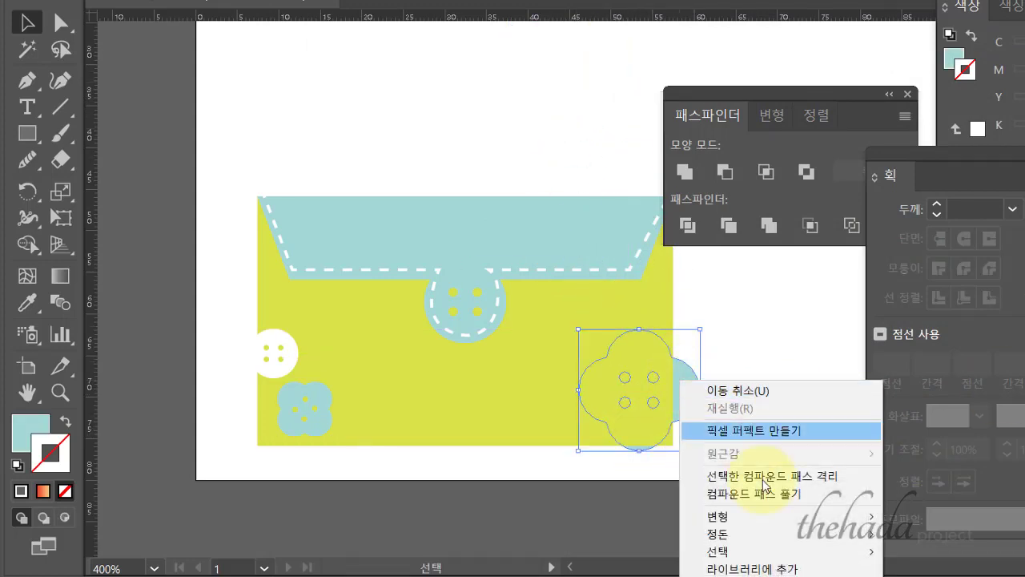
click(935, 535)
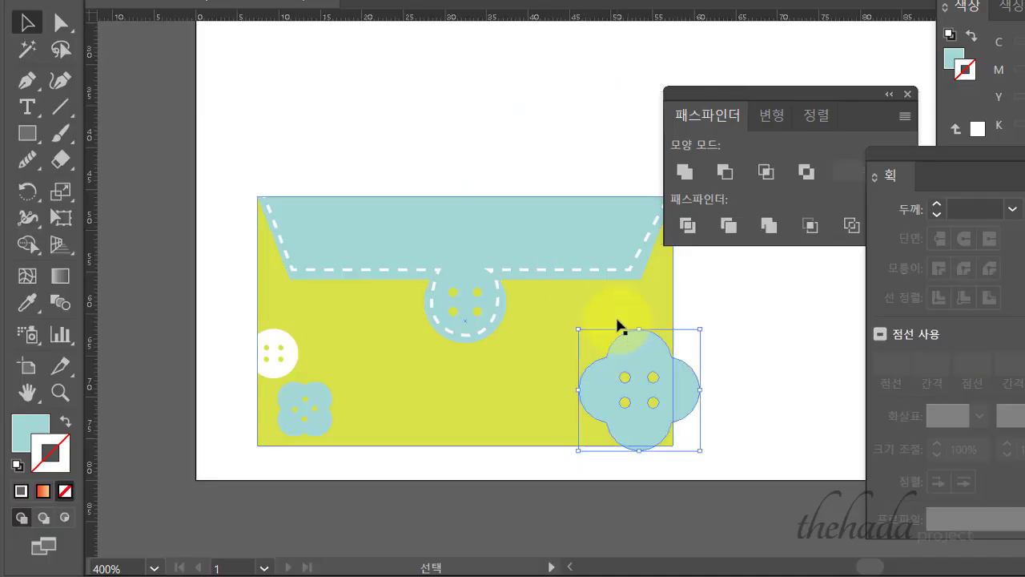
drag(574, 322, 542, 376)
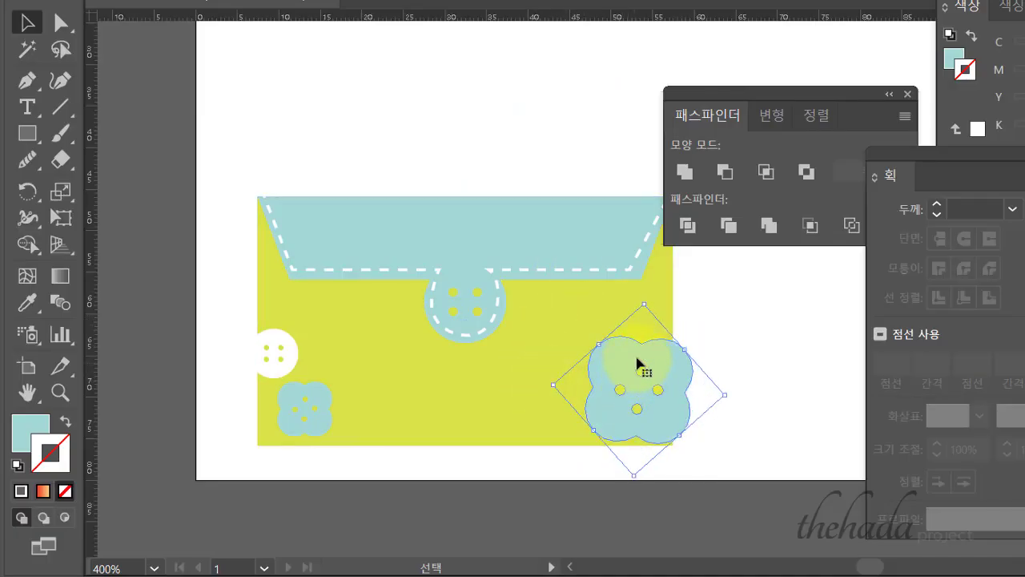
drag(640, 362, 641, 372)
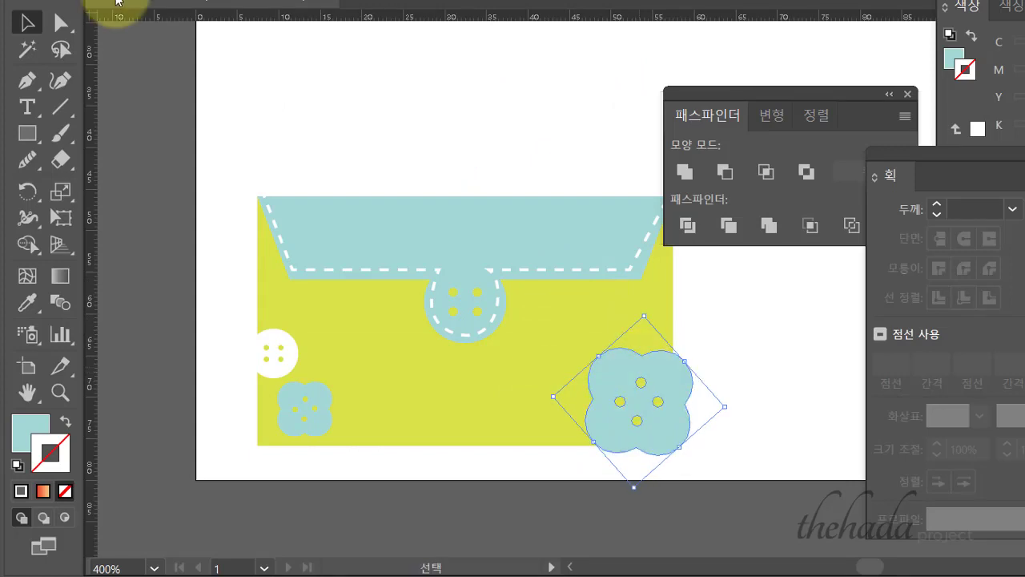
- Fill the flower button white, then start a text line above the envelope
click(53, 8)
click(151, 46)
click(749, 322)
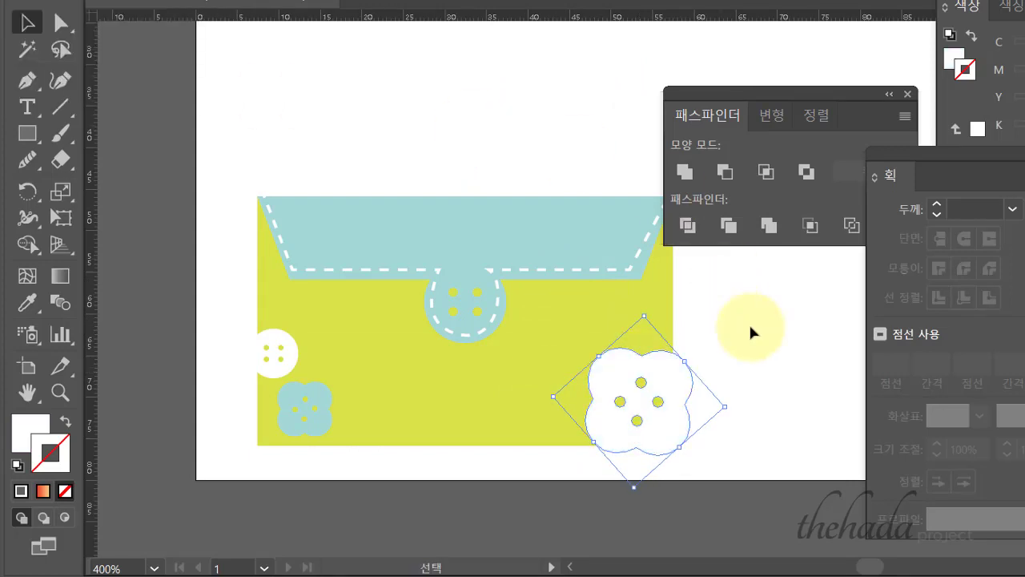
click(772, 339)
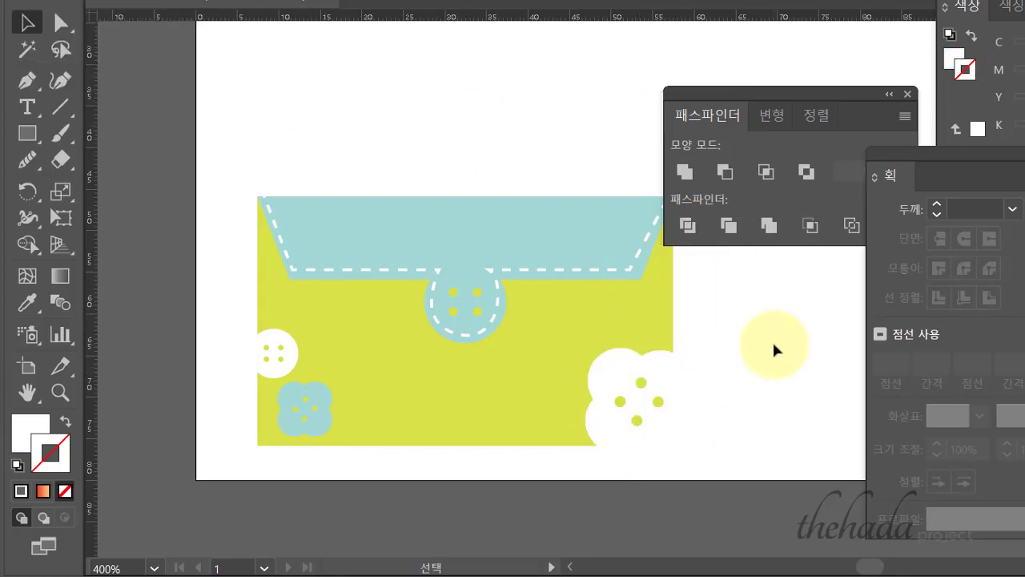
click(28, 106)
click(366, 114)
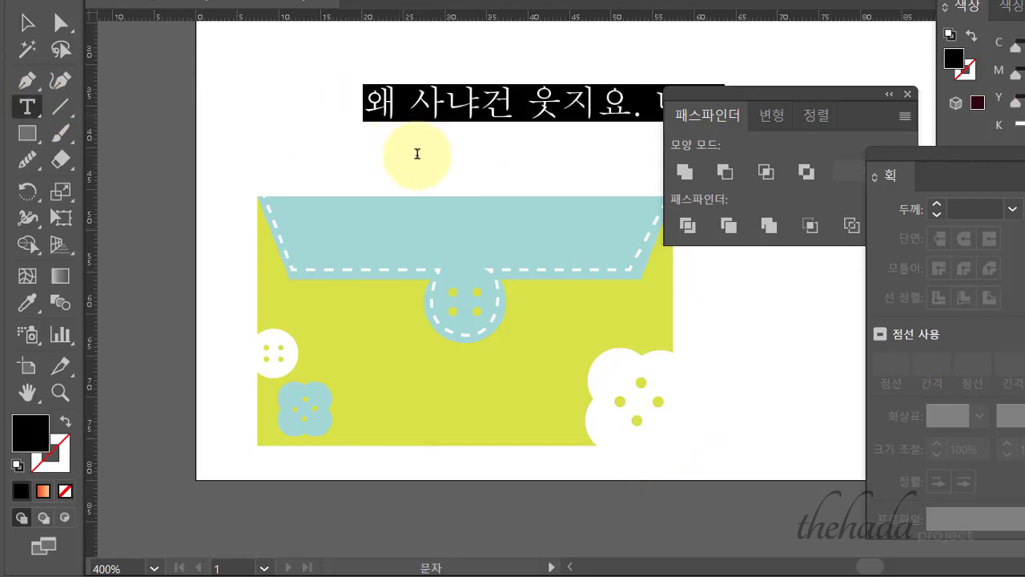
- Replace the placeholder above the envelope with 'HAPPY DAY!' and highlight the whole heading
text(HAPPY)
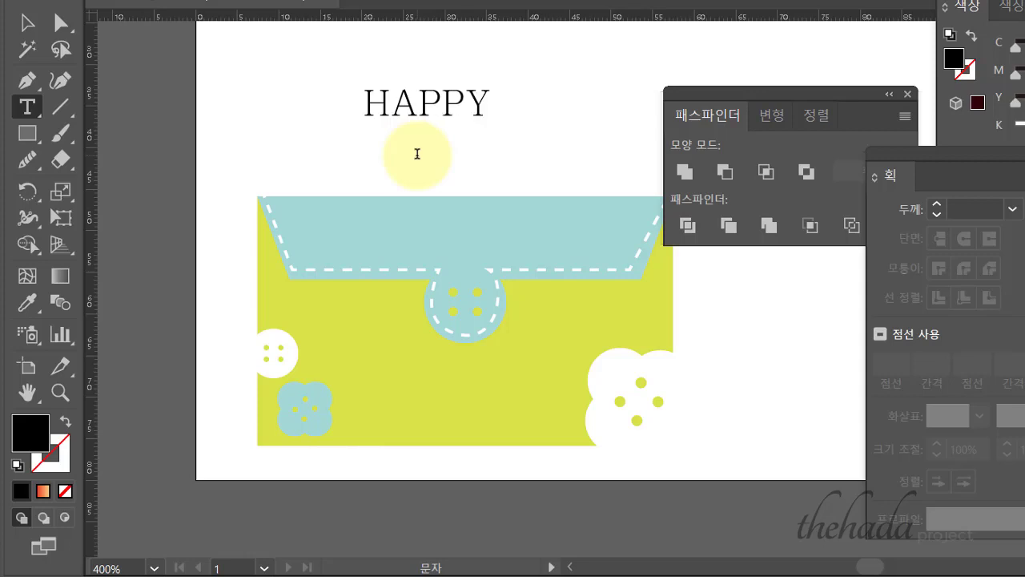
key(Escape)
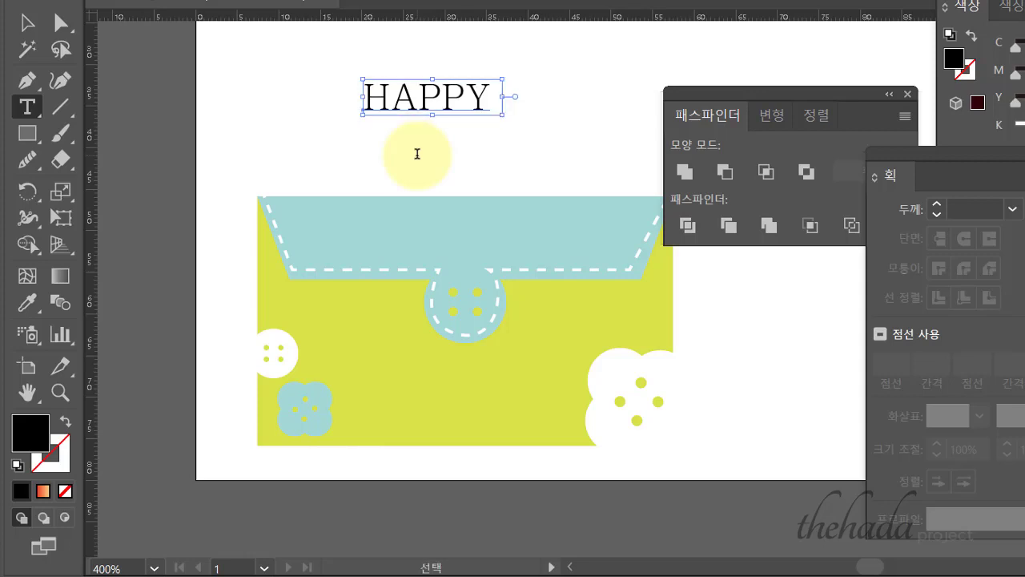
key(ctrl+a)
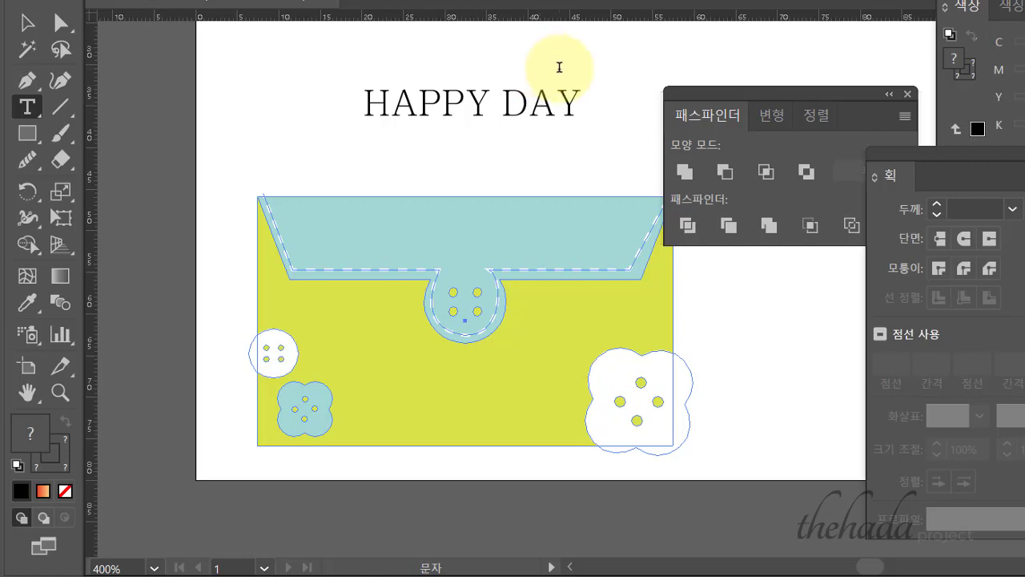
text(!)
drag(364, 104, 609, 108)
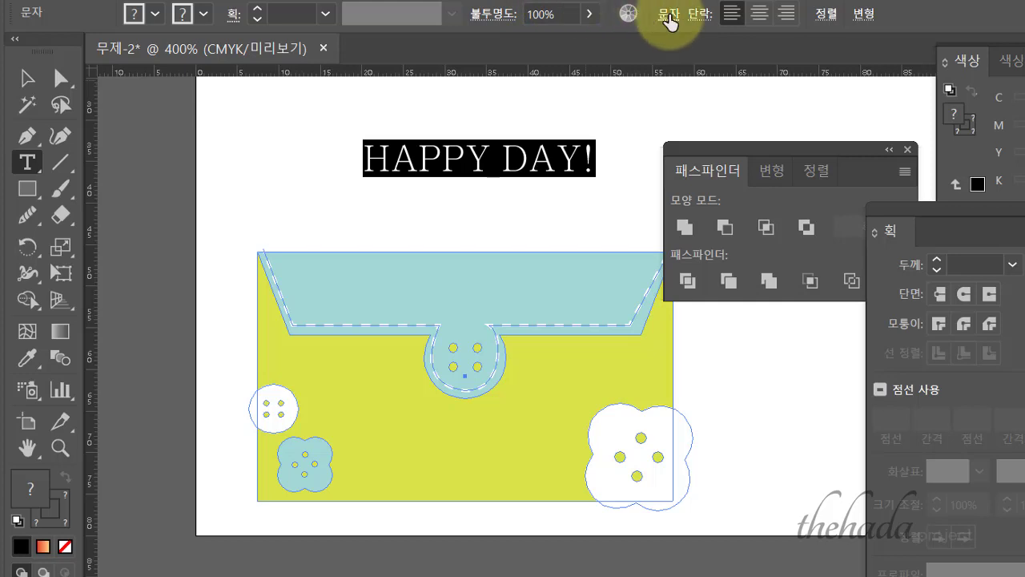
- Set the HAPPY DAY! heading's font to Arial in the Character panel
click(668, 14)
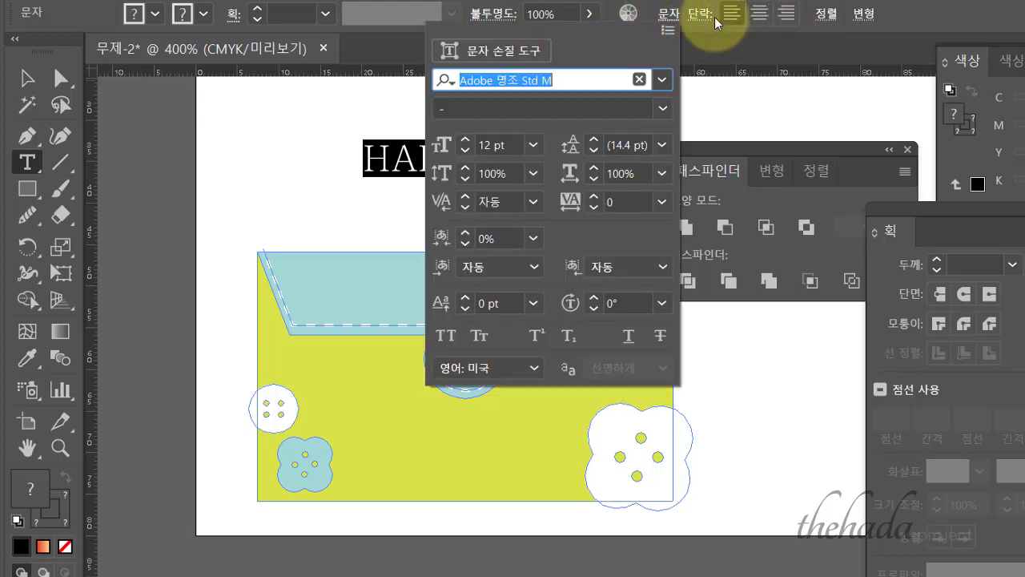
click(663, 83)
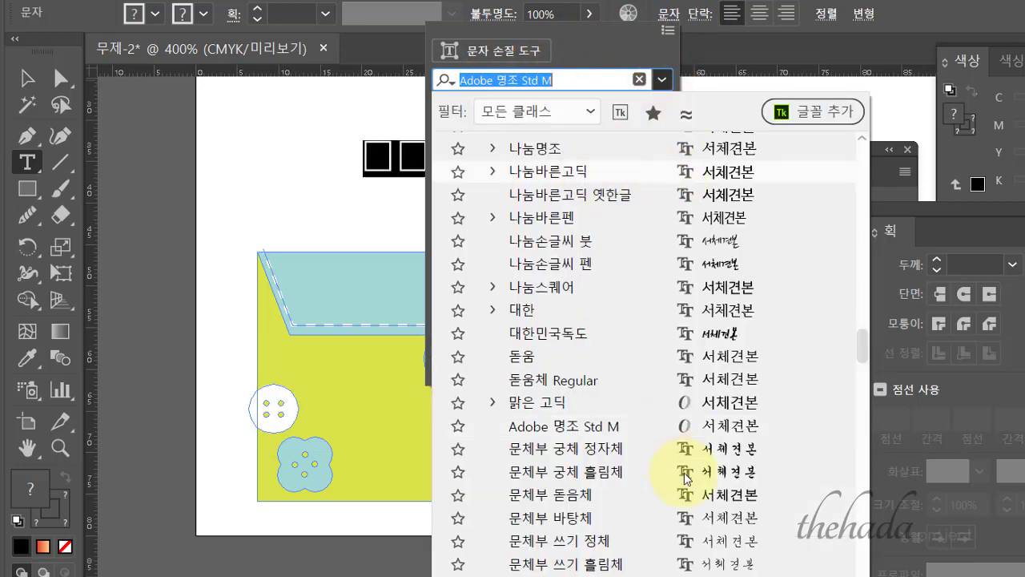
scroll(664, 469, down, 10)
scroll(673, 468, down, 10)
scroll(672, 456, down, 10)
scroll(669, 450, down, 1)
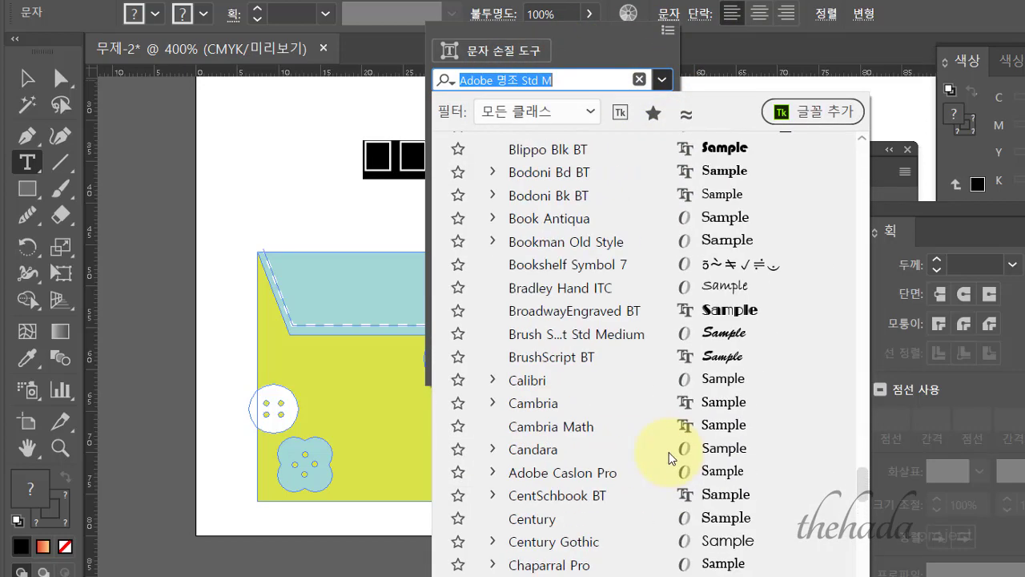
scroll(668, 448, up, 3)
scroll(668, 448, up, 1)
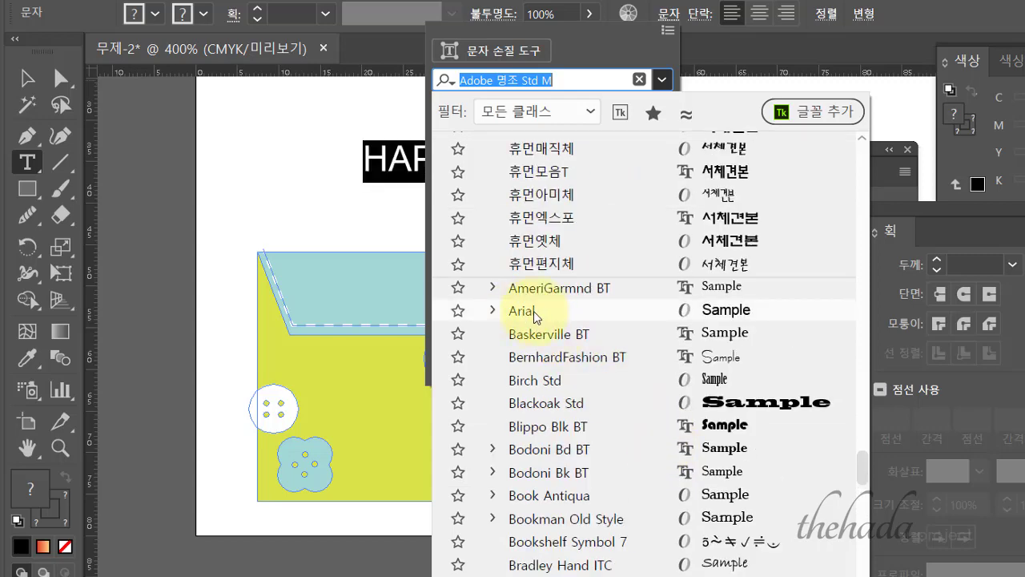
click(535, 313)
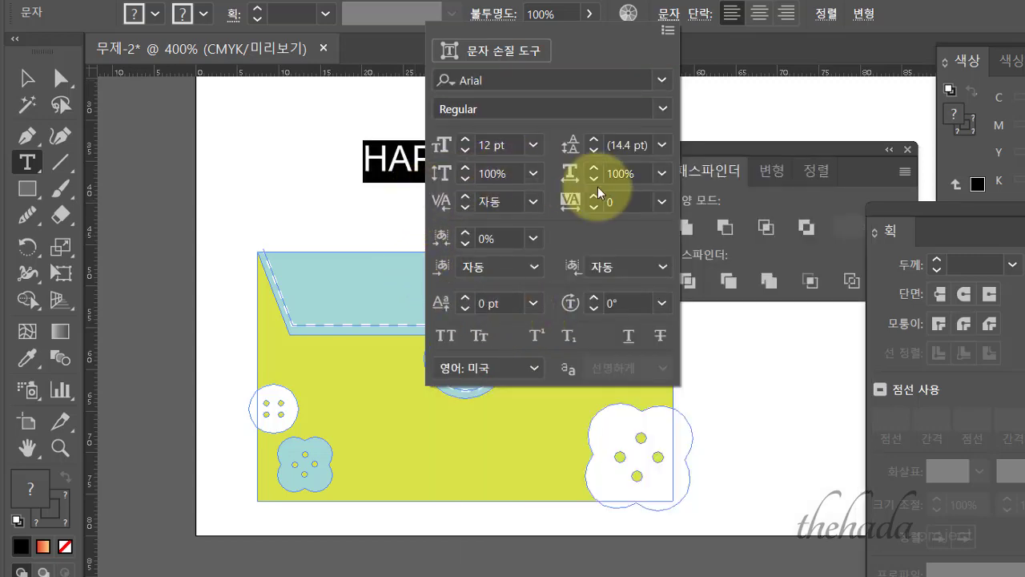
- Reduce the heading's font size to 8 pt and reselect all its text
click(466, 151)
click(465, 151)
click(465, 151)
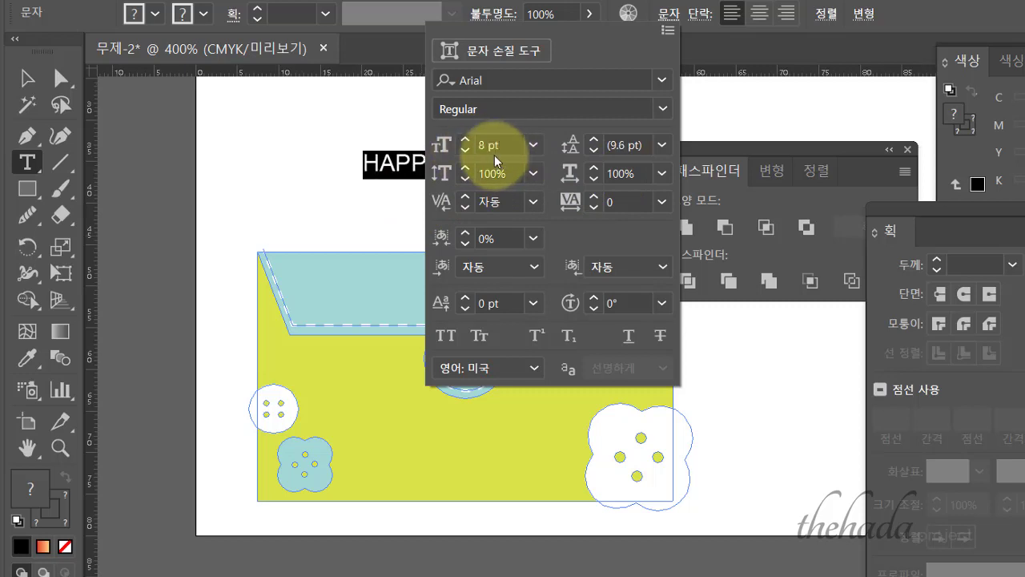
key(Escape)
key(Left)
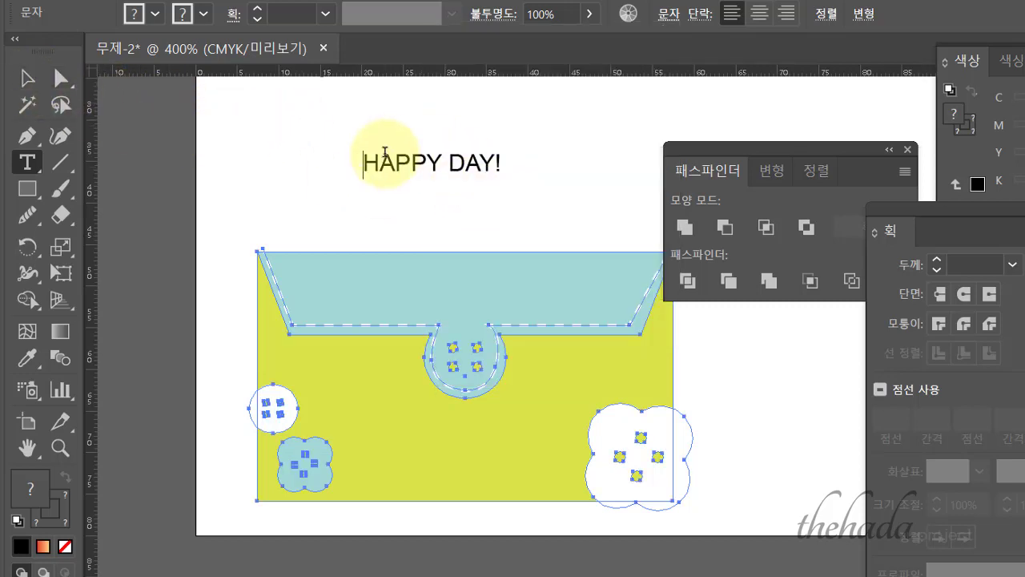
key(ctrl+a)
- Undo the white fill accidentally applied to the envelope artwork
click(155, 14)
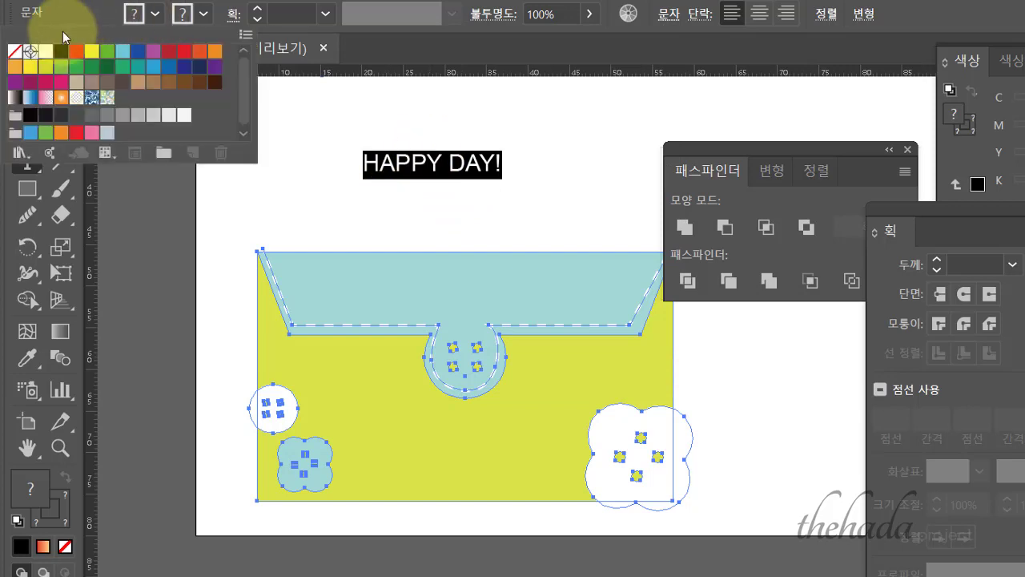
click(45, 51)
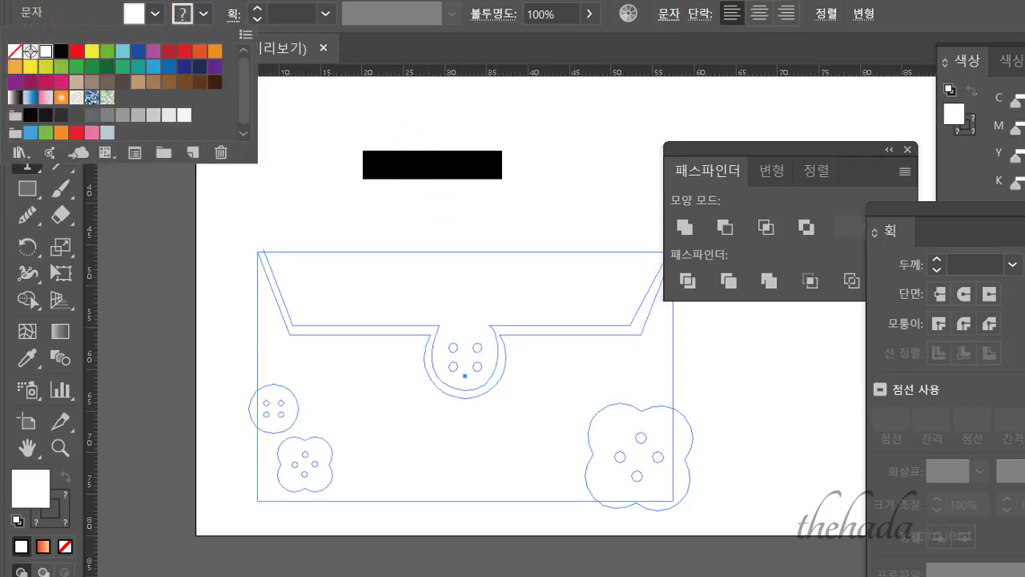
key(Escape)
click(27, 77)
click(273, 160)
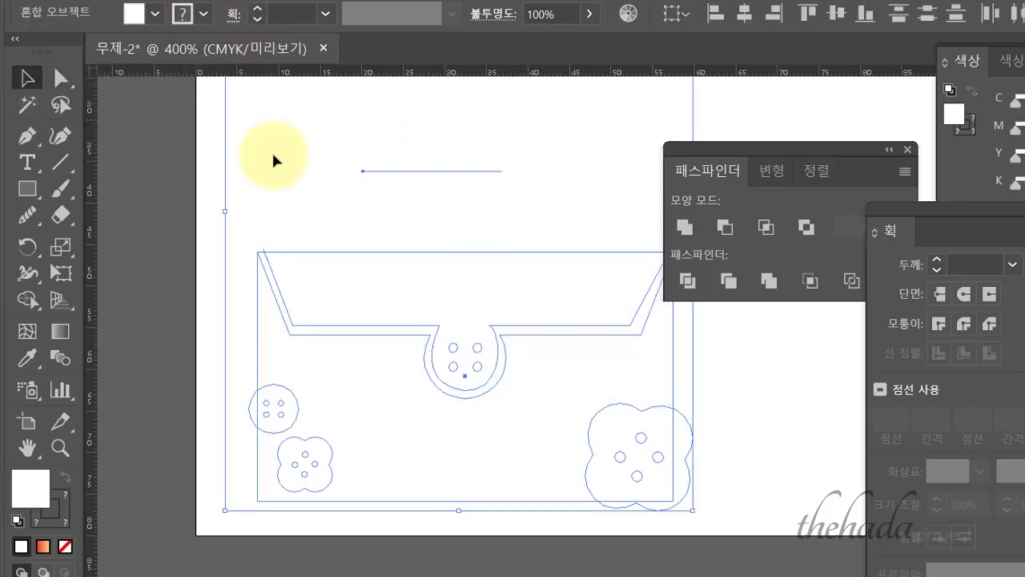
key(ctrl+z)
click(552, 224)
- Move HAPPY DAY! onto the envelope's lower front and fill it white
scroll(503, 272, up, 3)
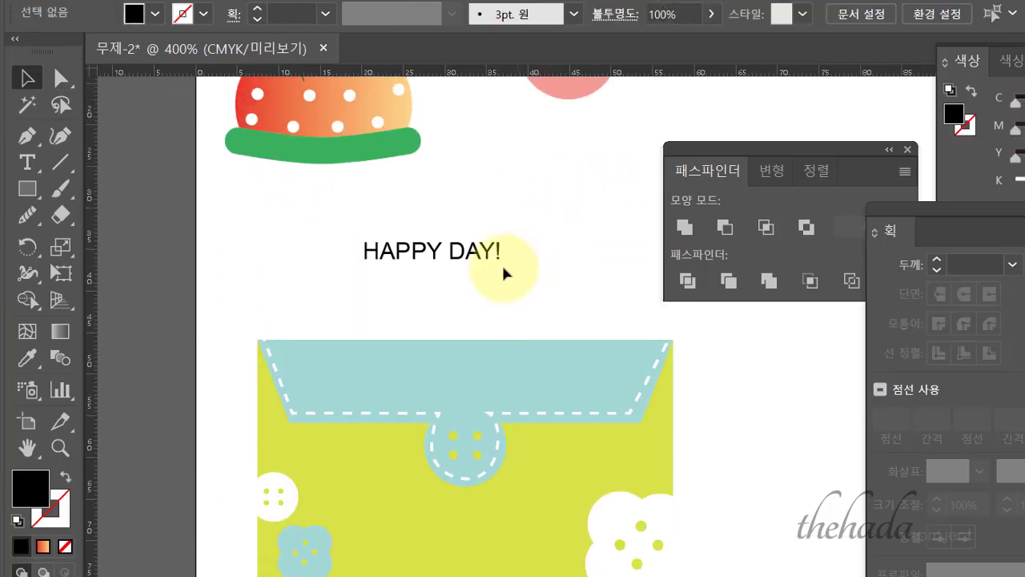
click(474, 253)
drag(474, 254, 449, 565)
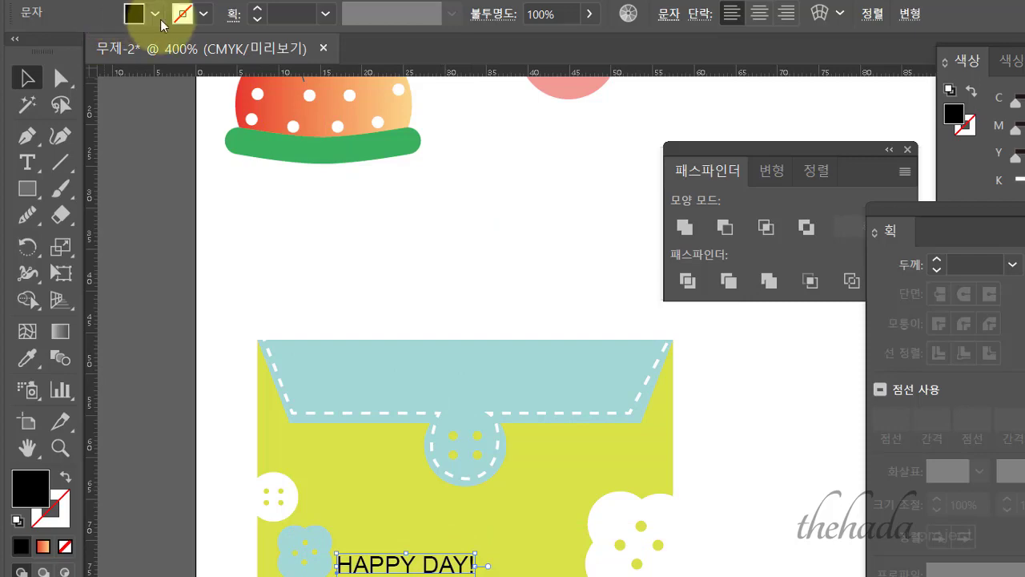
click(155, 14)
click(45, 52)
click(531, 228)
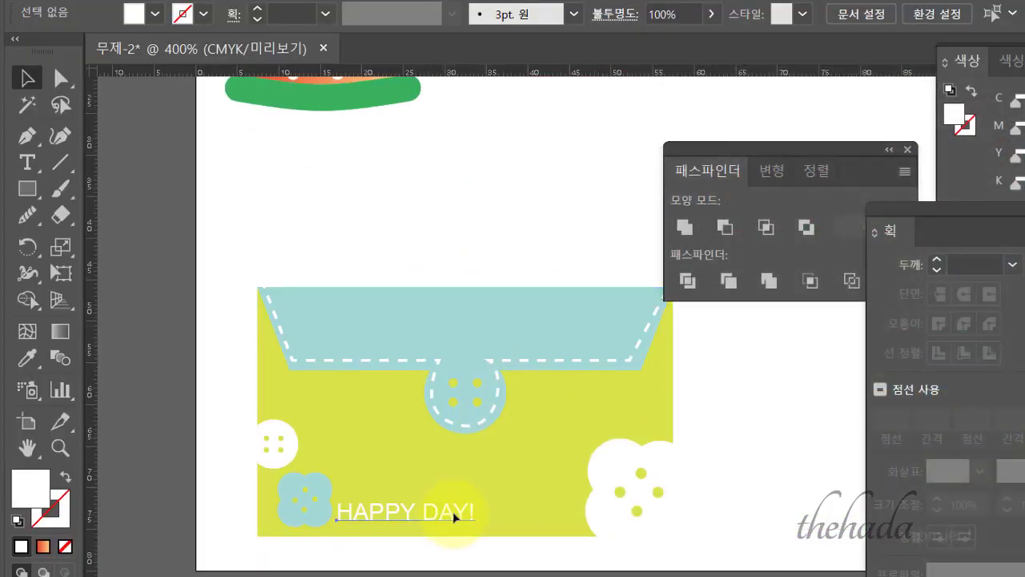
- Nudge HAPPY DAY! slightly right, then check the large white flower and yellow-green envelope rectangle
drag(447, 515, 457, 515)
click(739, 534)
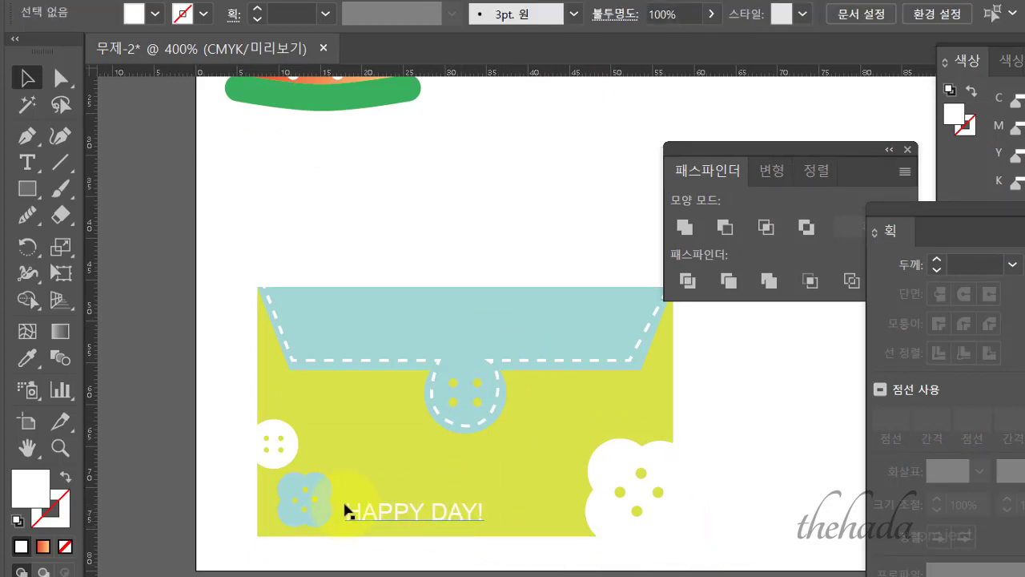
click(679, 485)
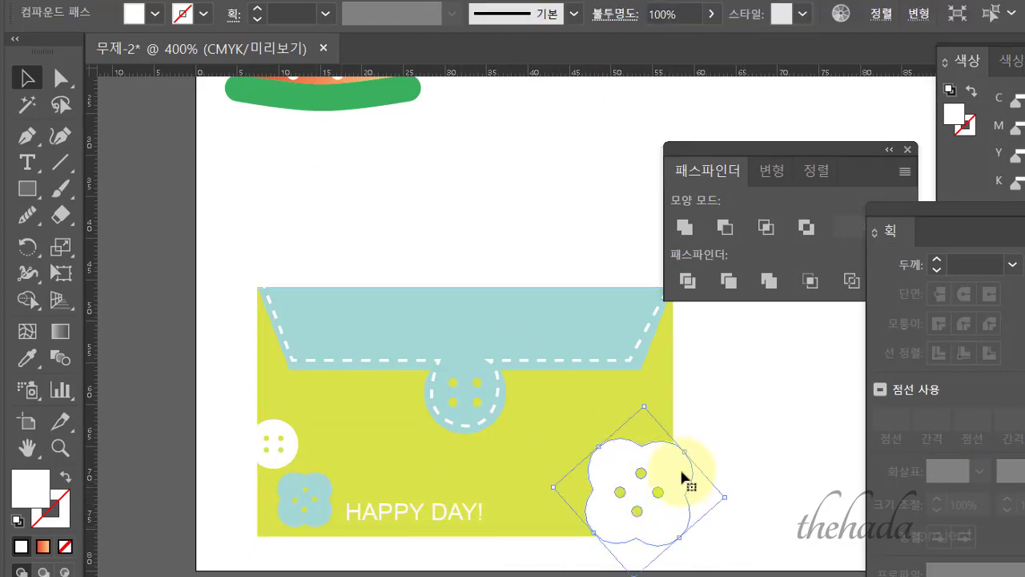
click(755, 446)
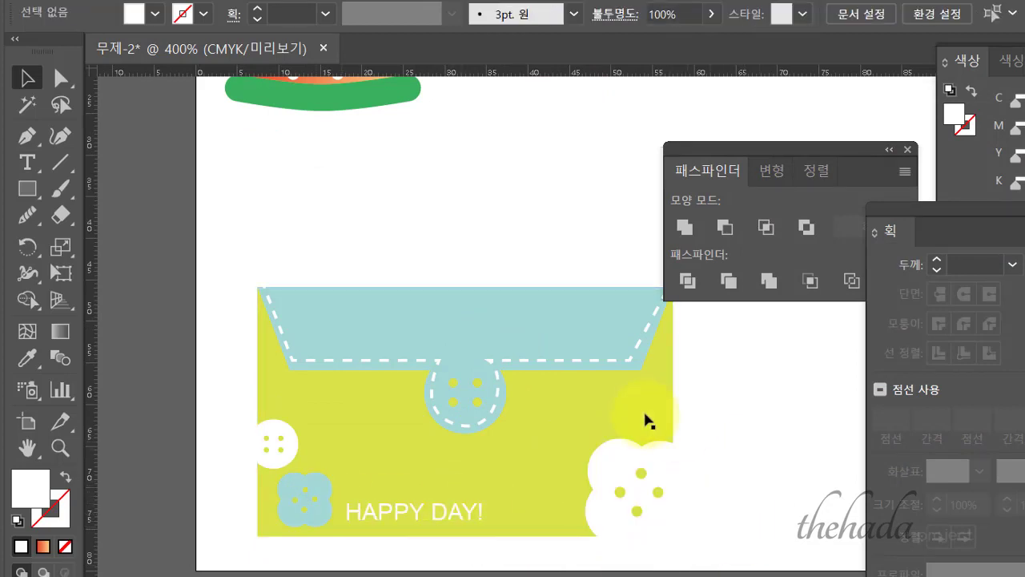
click(680, 473)
click(727, 440)
click(303, 382)
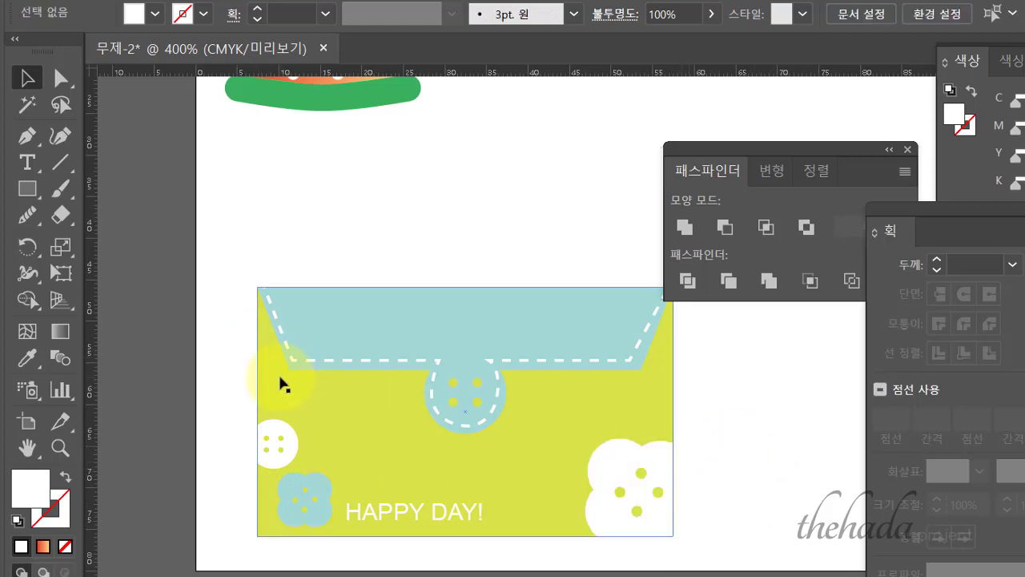
click(282, 383)
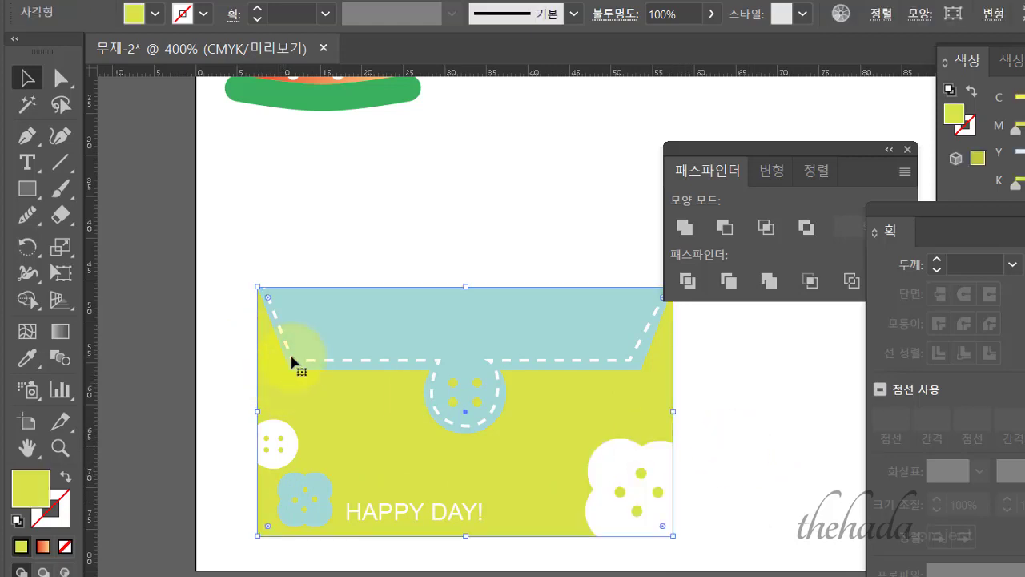
click(340, 224)
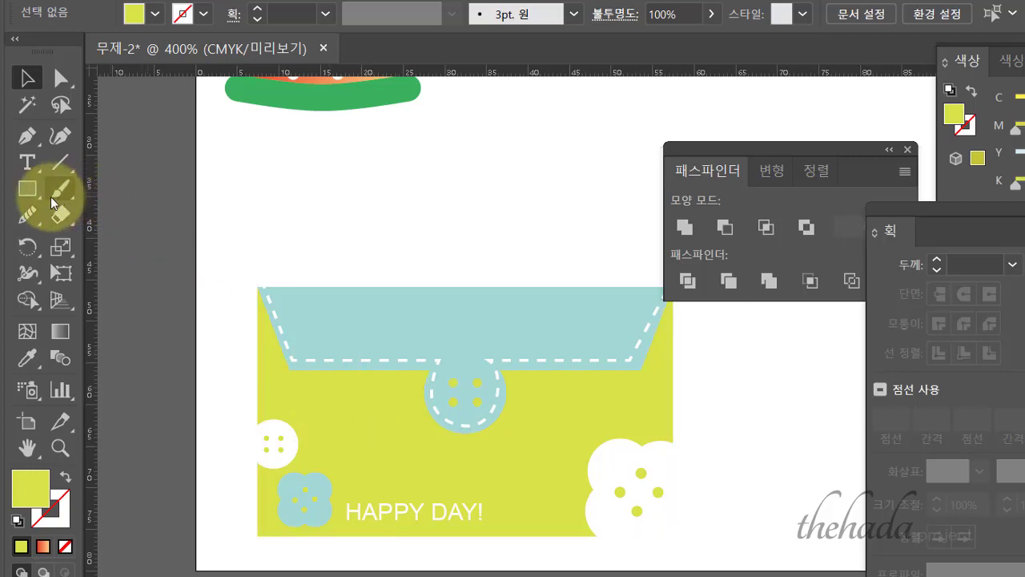
- Create a 50 × 30 mm rectangle and align it exactly over the envelope body
click(28, 188)
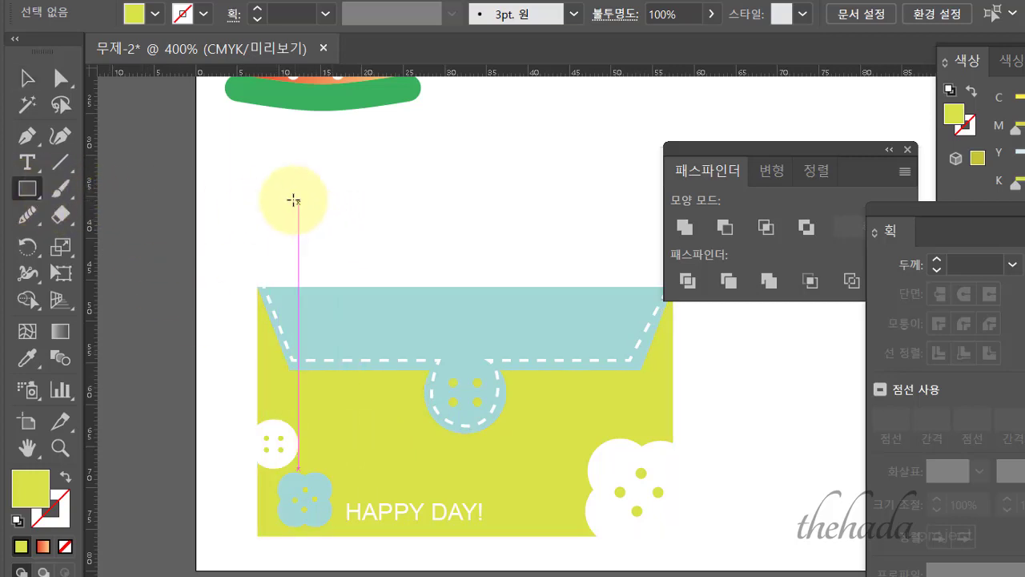
click(294, 199)
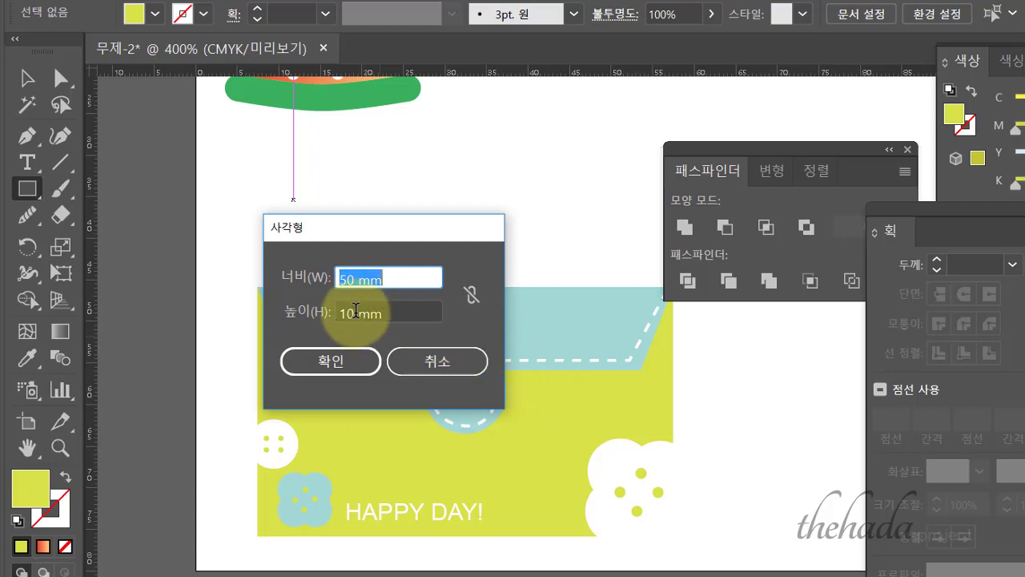
click(340, 312)
text(30)
key(Return)
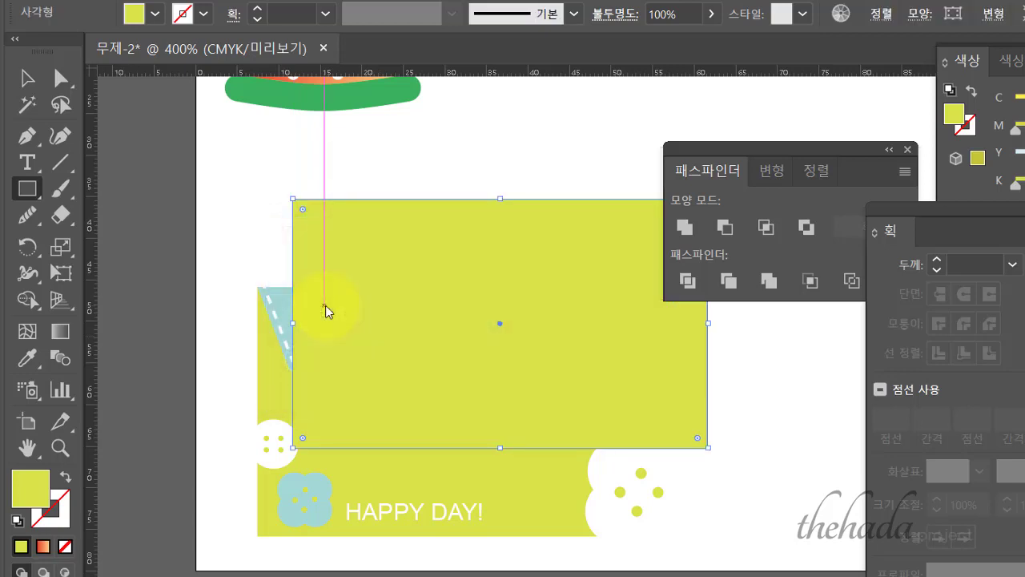
click(27, 77)
drag(446, 289, 411, 376)
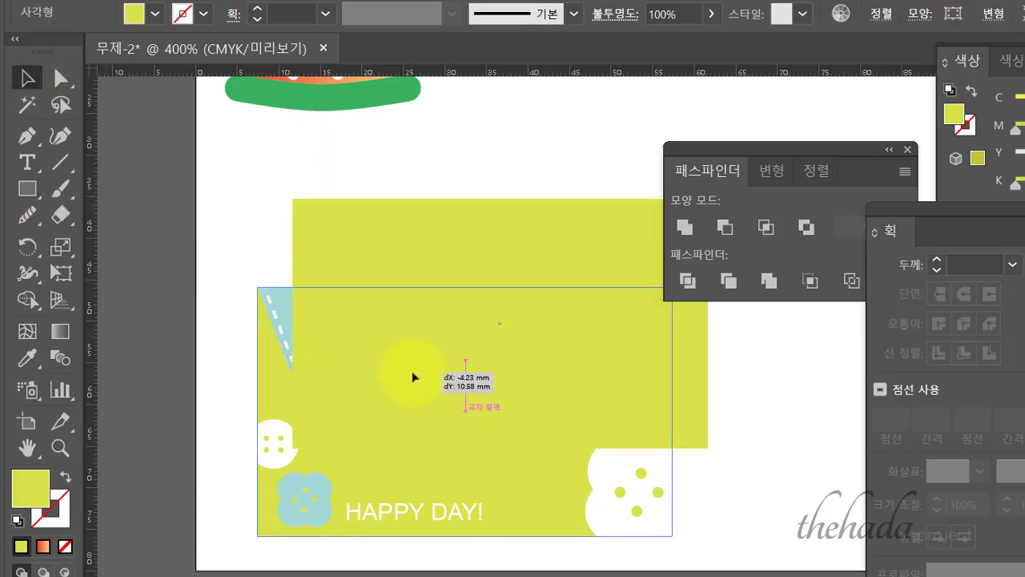
click(773, 494)
drag(229, 233, 775, 538)
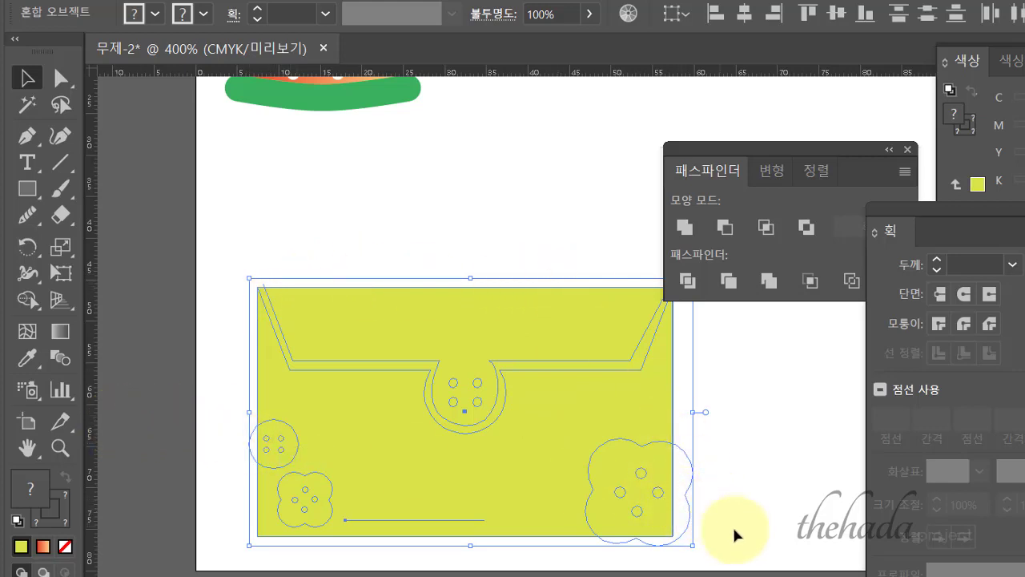
- Make a clipping mask from the top rectangle over all envelope artwork, then select the clip group
key(Delete)
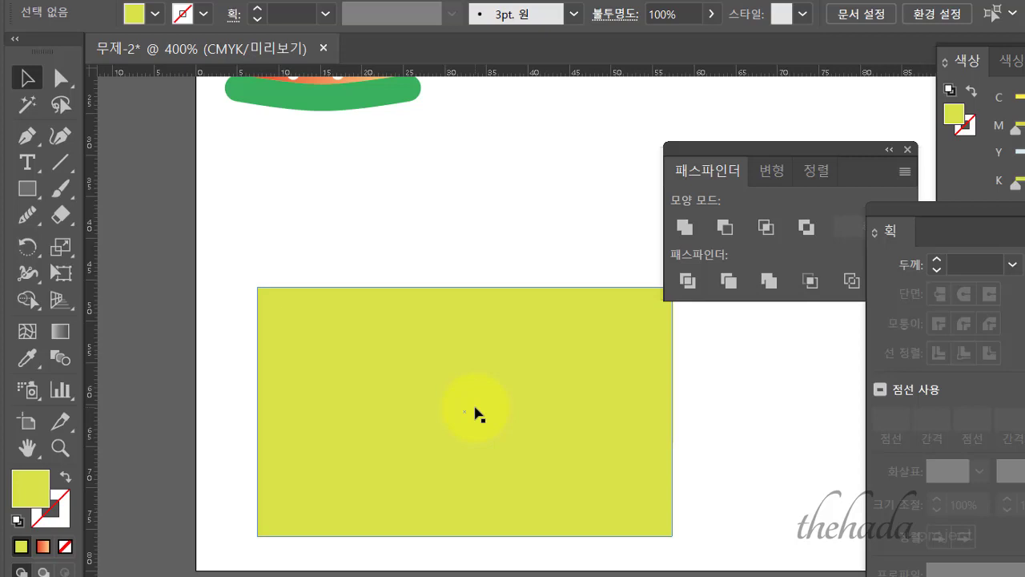
mouse_move(237, 256)
mouse_down()
mouse_move(731, 519)
mouse_move(727, 544)
mouse_up()
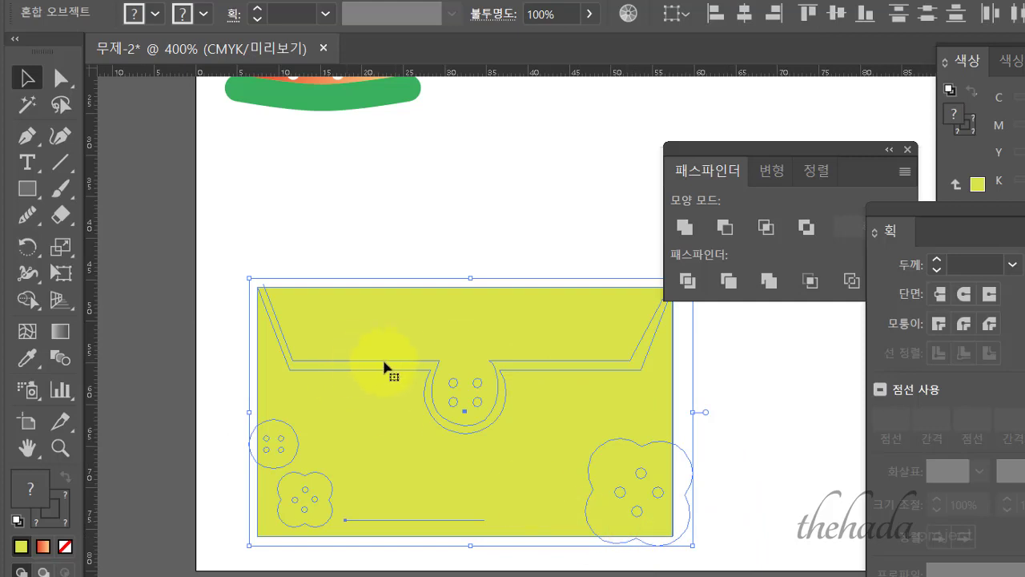
right_click(413, 340)
mouse_move(450, 476)
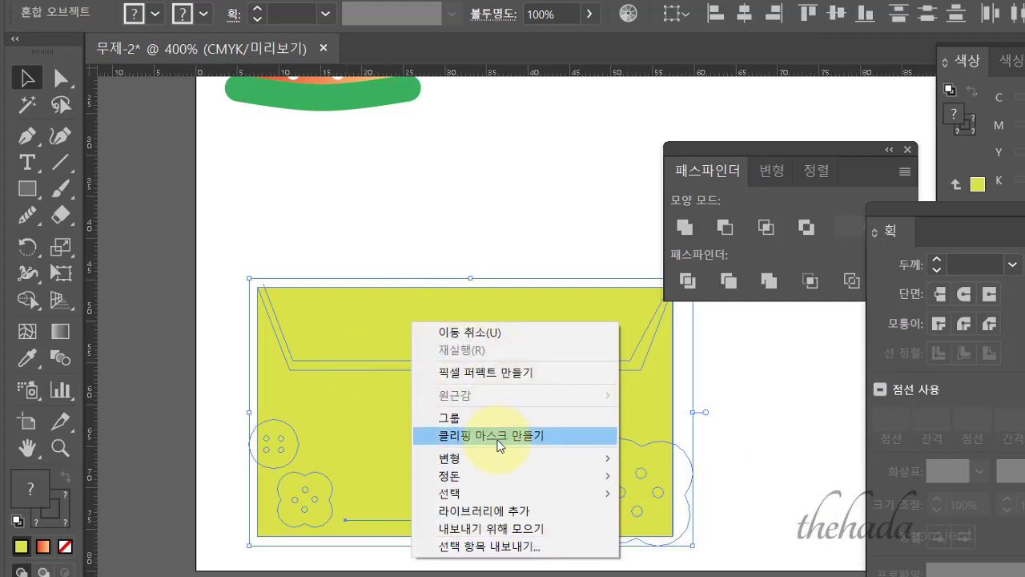
click(500, 445)
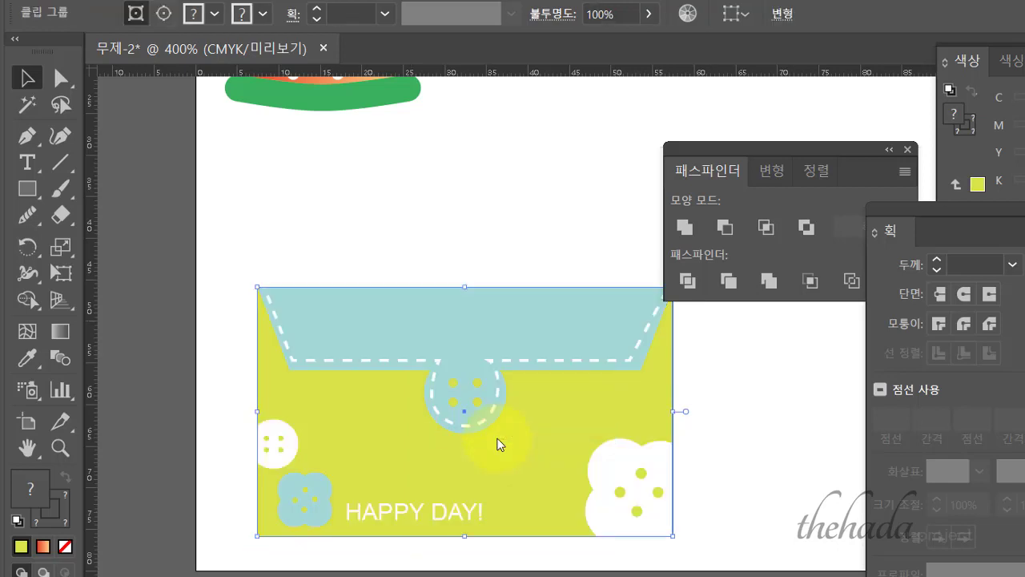
click(732, 473)
click(648, 487)
click(748, 474)
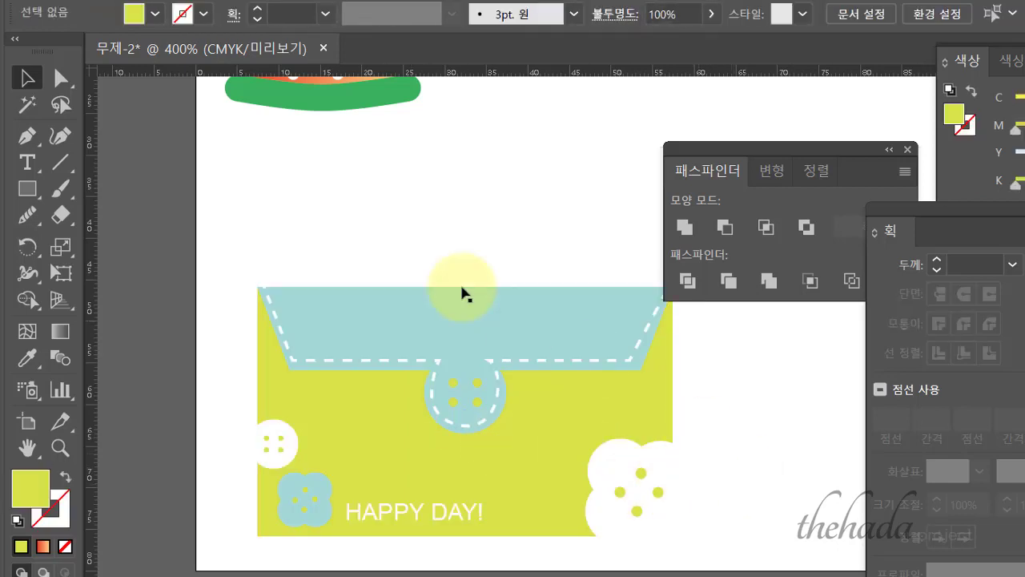
drag(427, 377, 725, 545)
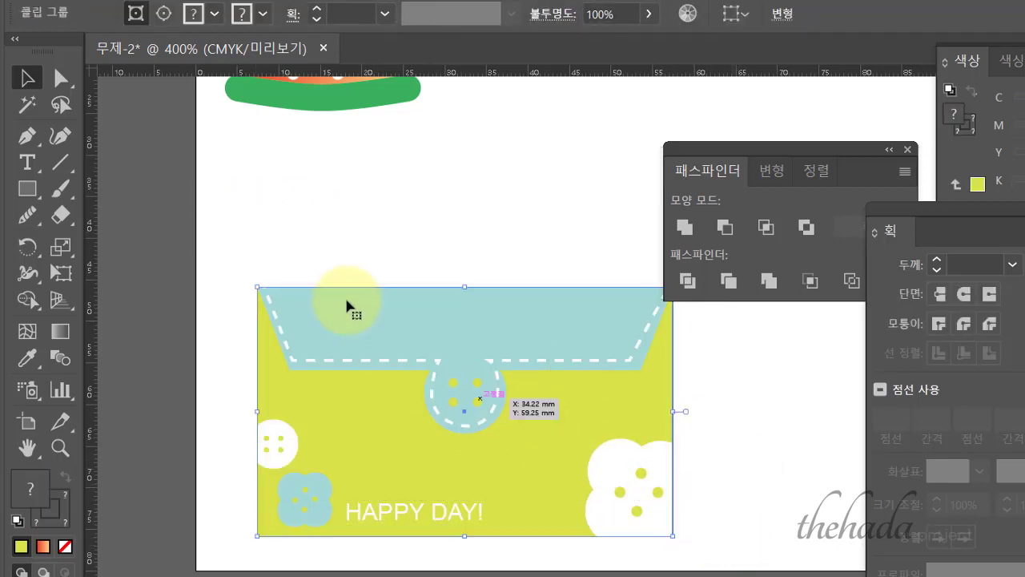